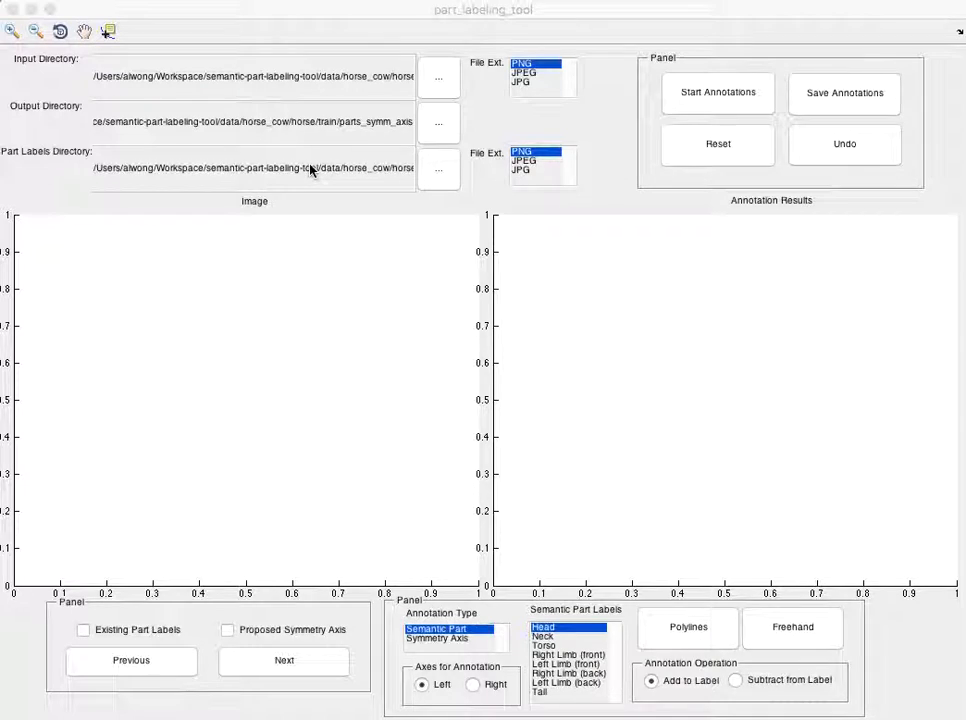
- Set the input directory to the first folder inside data/horse_cow/horse/train
{"action": "left_click", "coordinate": [268, 77]}
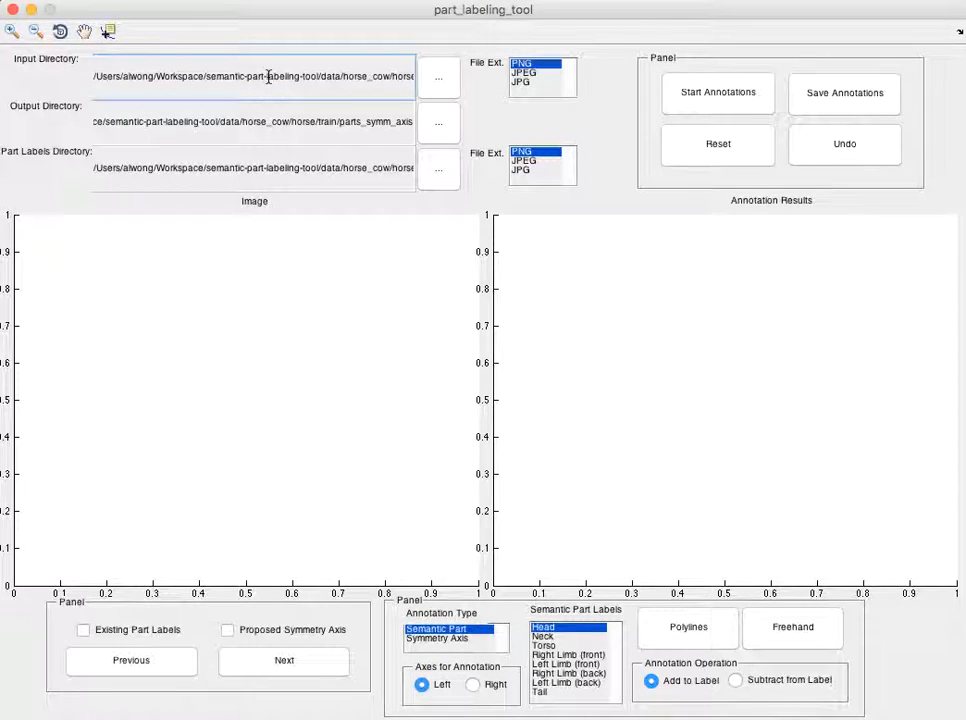
{"action": "left_click_drag", "start_coordinate": [278, 76], "coordinate": [341, 77]}
{"action": "left_click", "coordinate": [341, 77]}
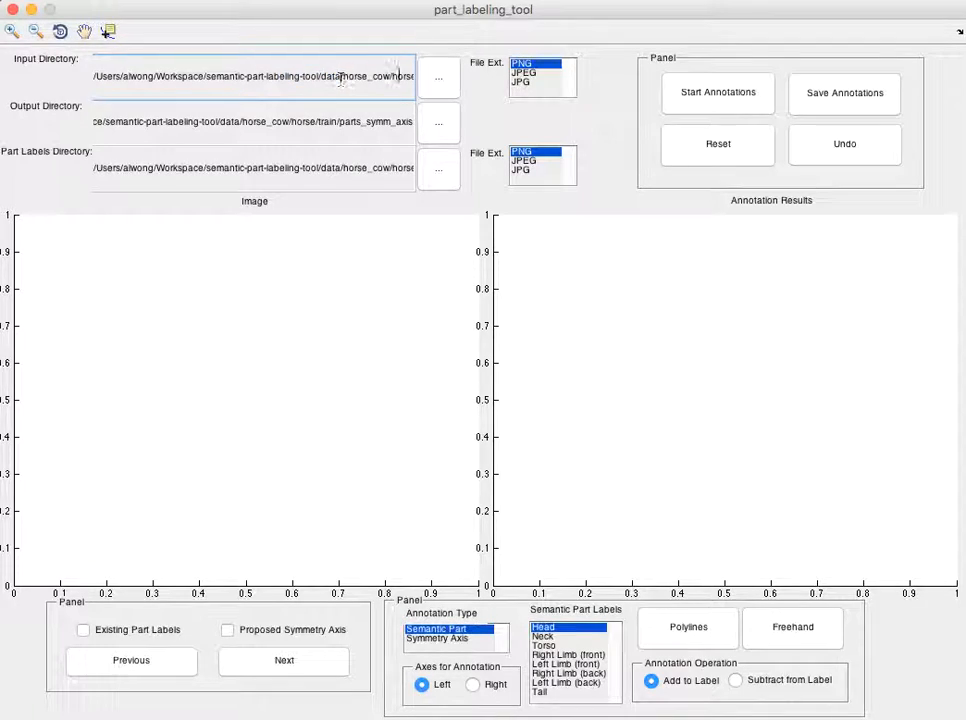
{"action": "left_click", "coordinate": [438, 80]}
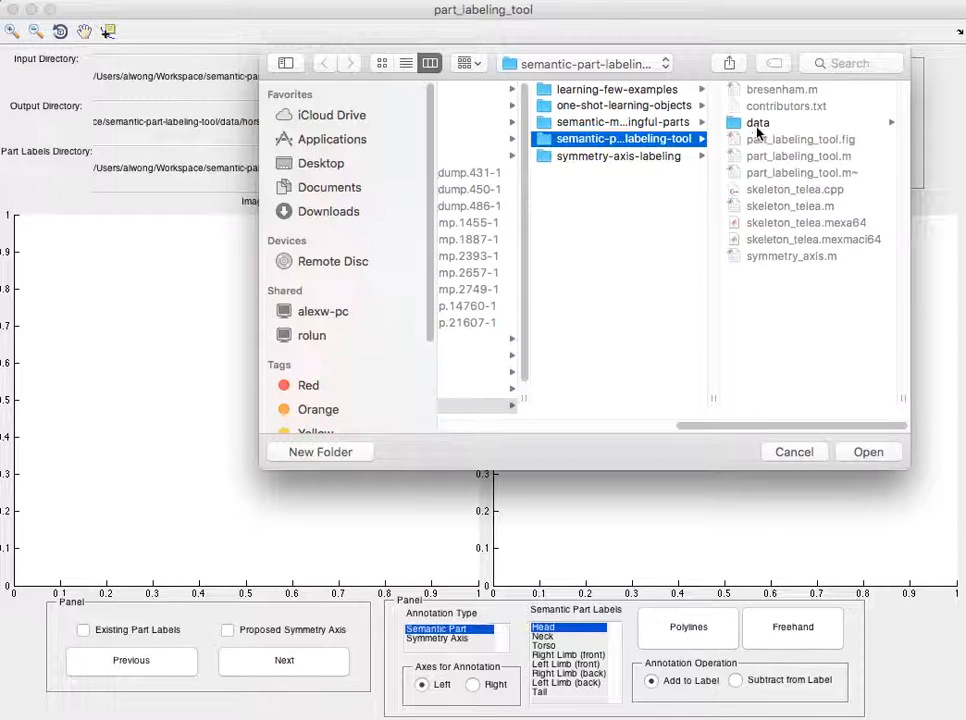
{"action": "left_click", "coordinate": [758, 124]}
{"action": "left_click", "coordinate": [780, 93]}
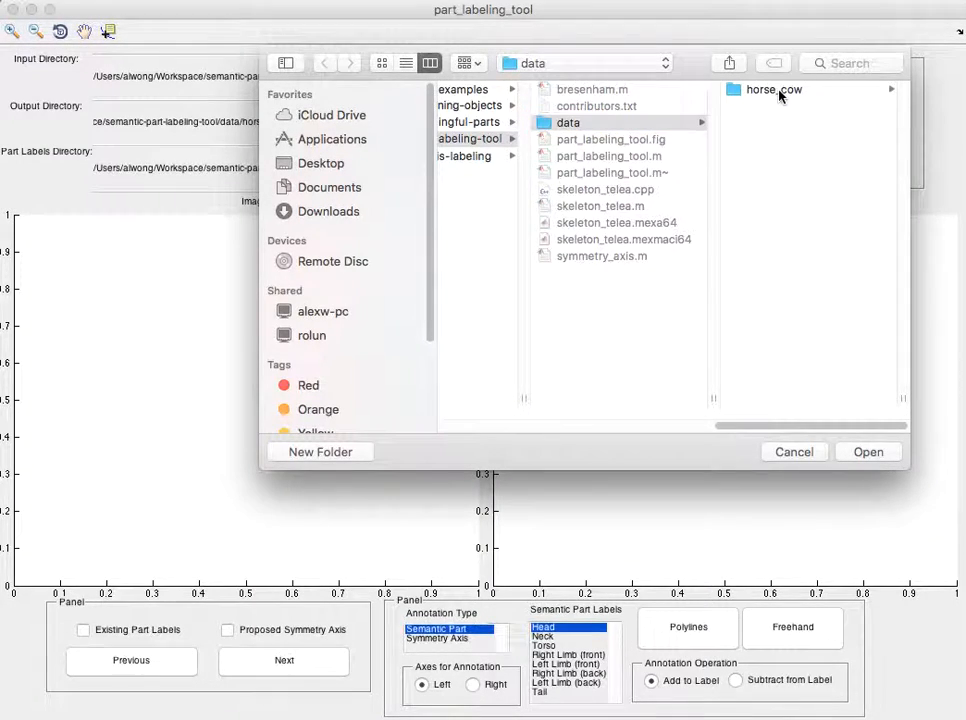
{"action": "left_click", "coordinate": [779, 123]}
{"action": "left_click", "coordinate": [783, 106]}
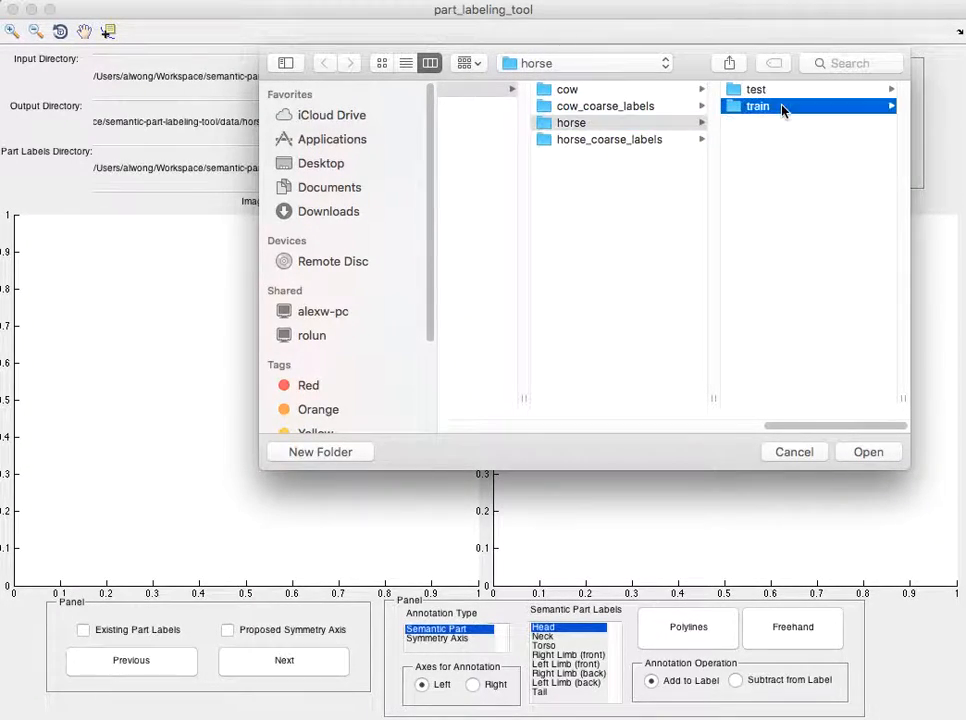
{"action": "left_click", "coordinate": [791, 92]}
{"action": "left_click", "coordinate": [852, 455]}
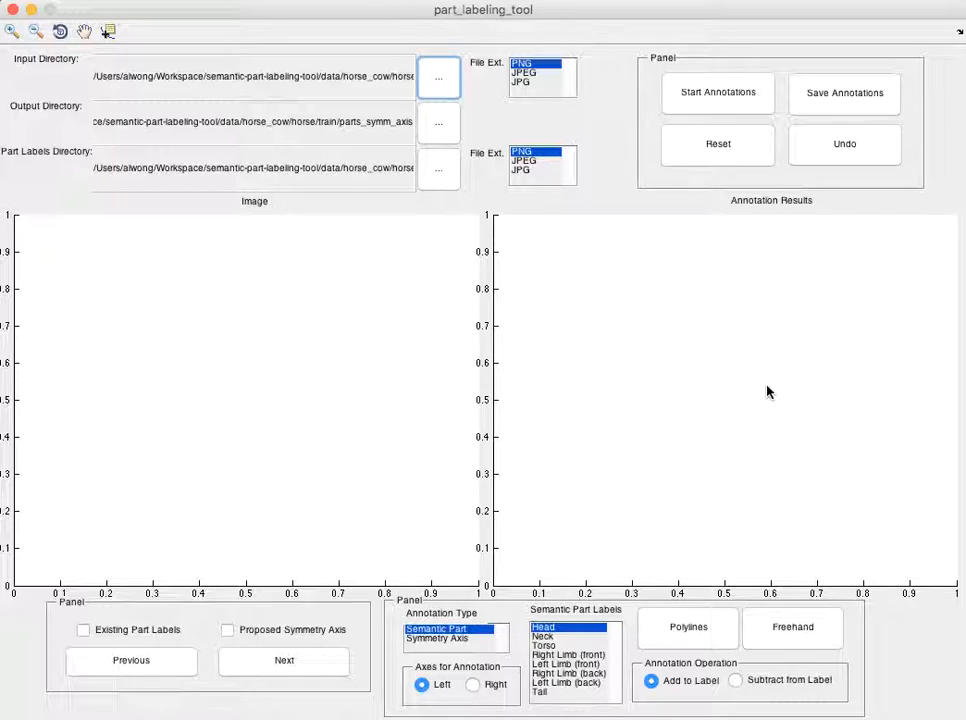
- Start annotating with JPG input images and PNG part labels, without loading the existing set of annotations
{"action": "left_click", "coordinate": [534, 86]}
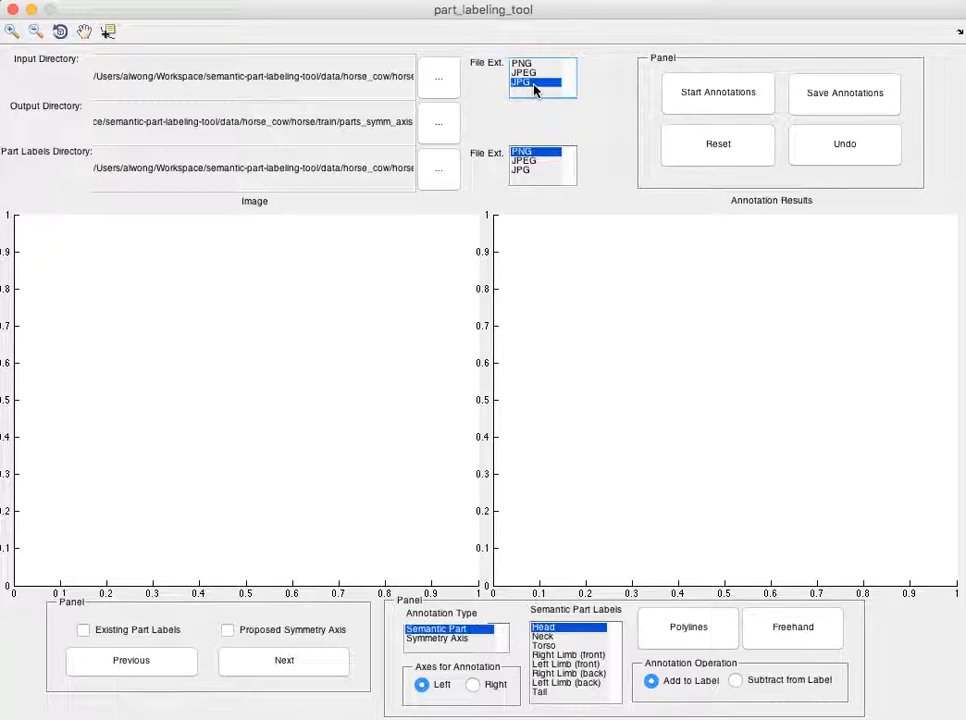
{"action": "left_click", "coordinate": [528, 155]}
{"action": "left_click", "coordinate": [707, 97]}
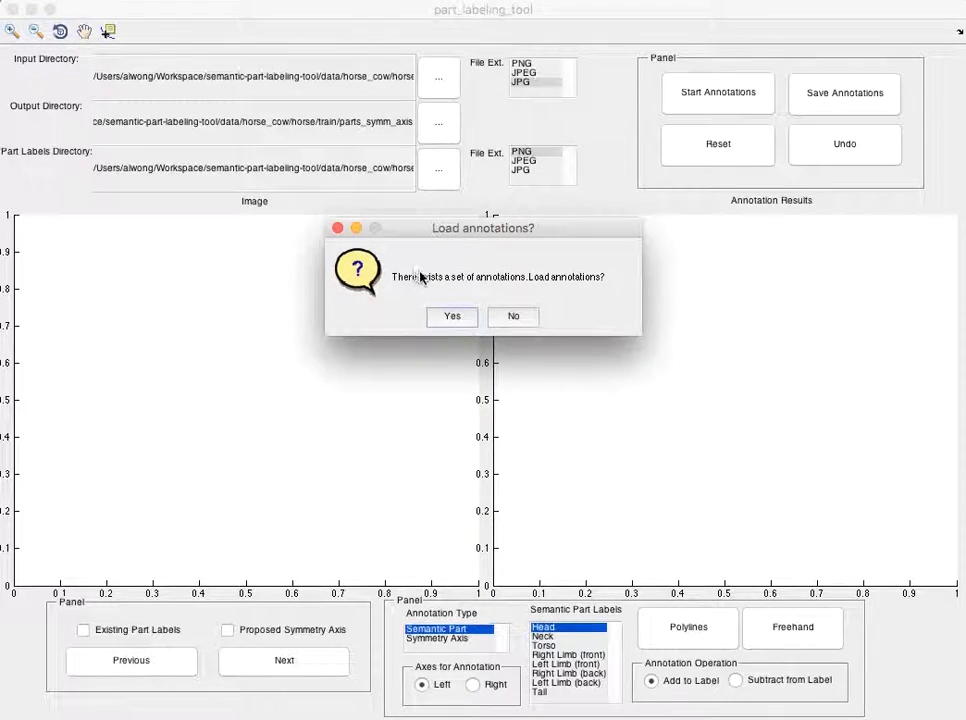
{"action": "left_click", "coordinate": [533, 318]}
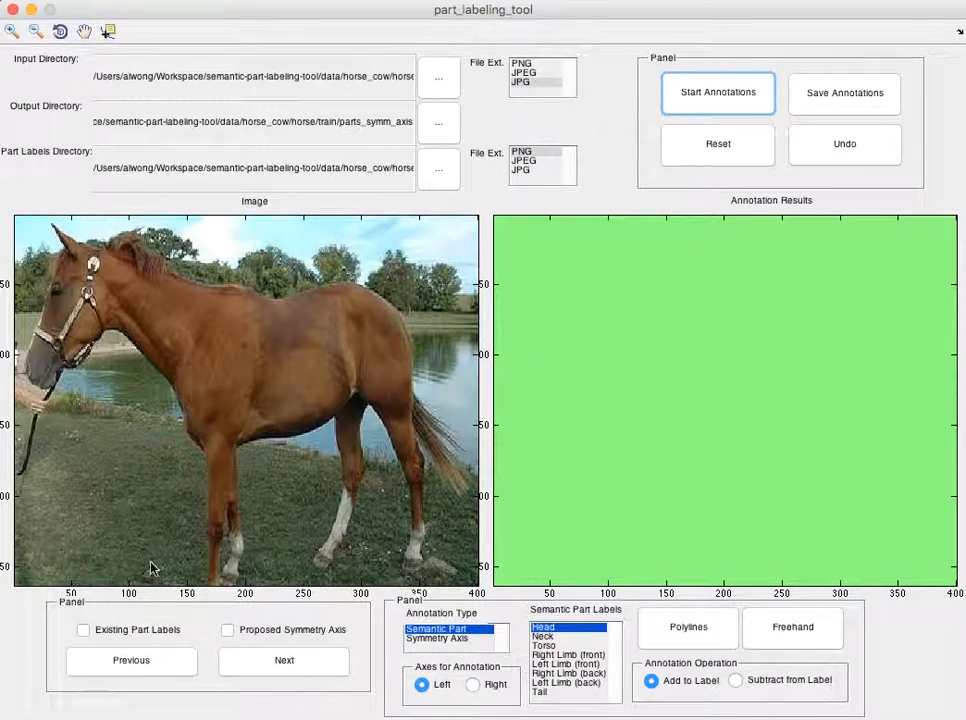
- Preview the existing part labels and the proposed symmetry axis in the annotation results, and hide both again
{"action": "left_click", "coordinate": [84, 631]}
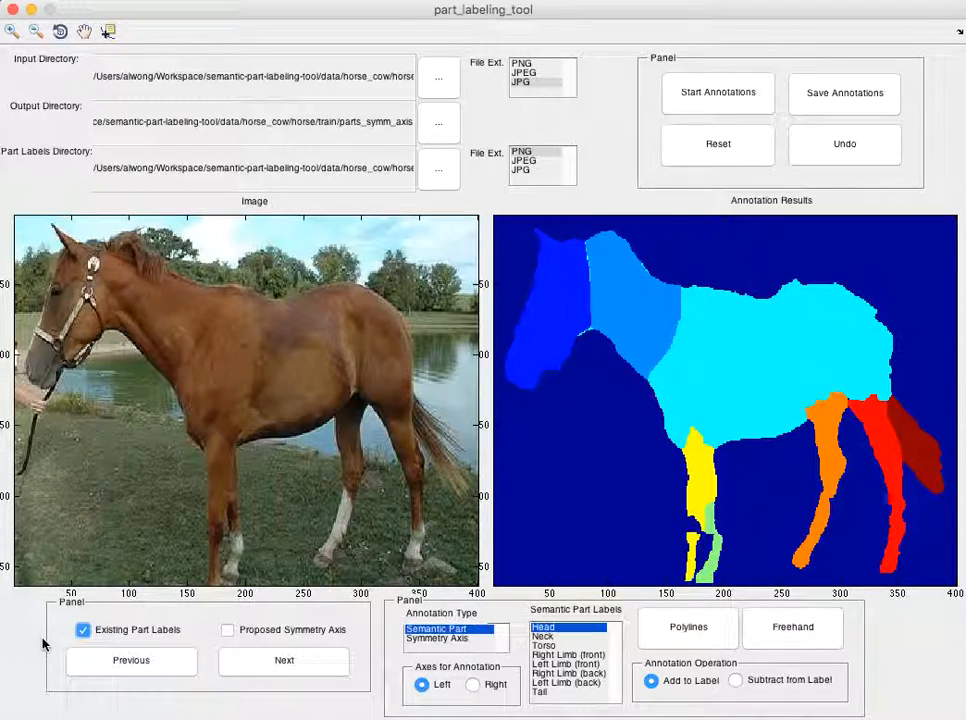
{"action": "left_click", "coordinate": [268, 635]}
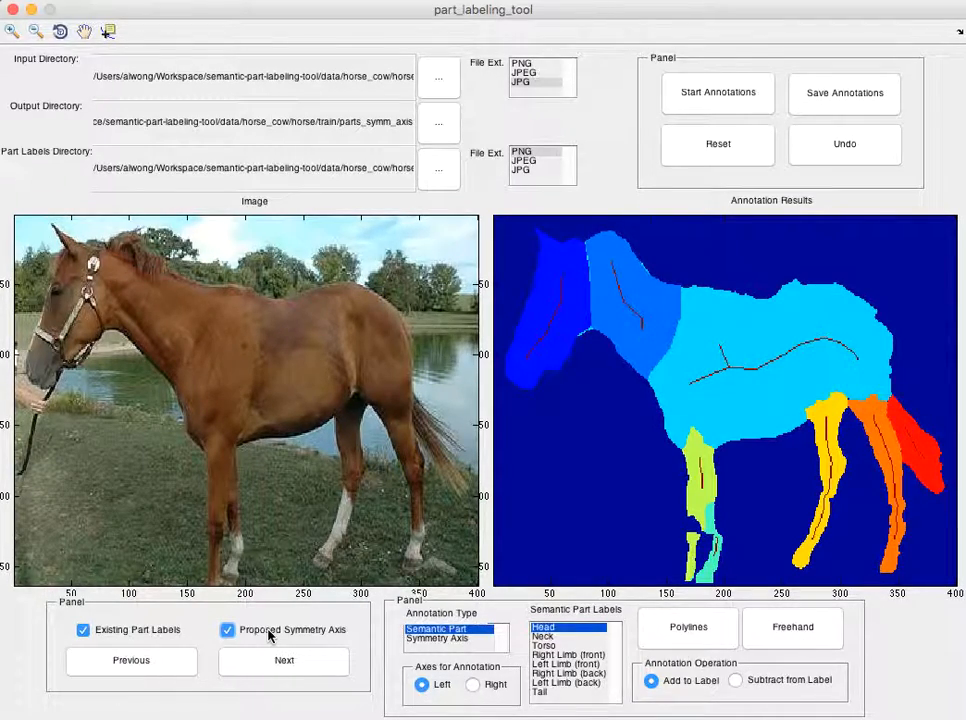
{"action": "left_click", "coordinate": [268, 635]}
{"action": "left_click", "coordinate": [147, 632]}
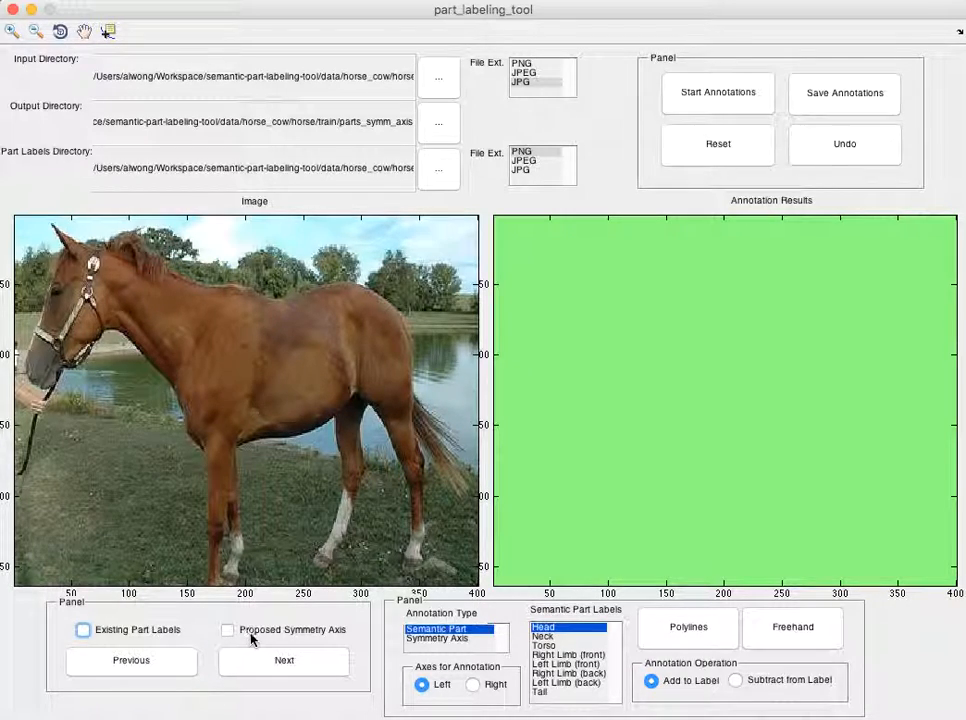
- Outline the horse's head freehand on the left image as the Head semantic part, using Add to Label
{"action": "left_click", "coordinate": [444, 638]}
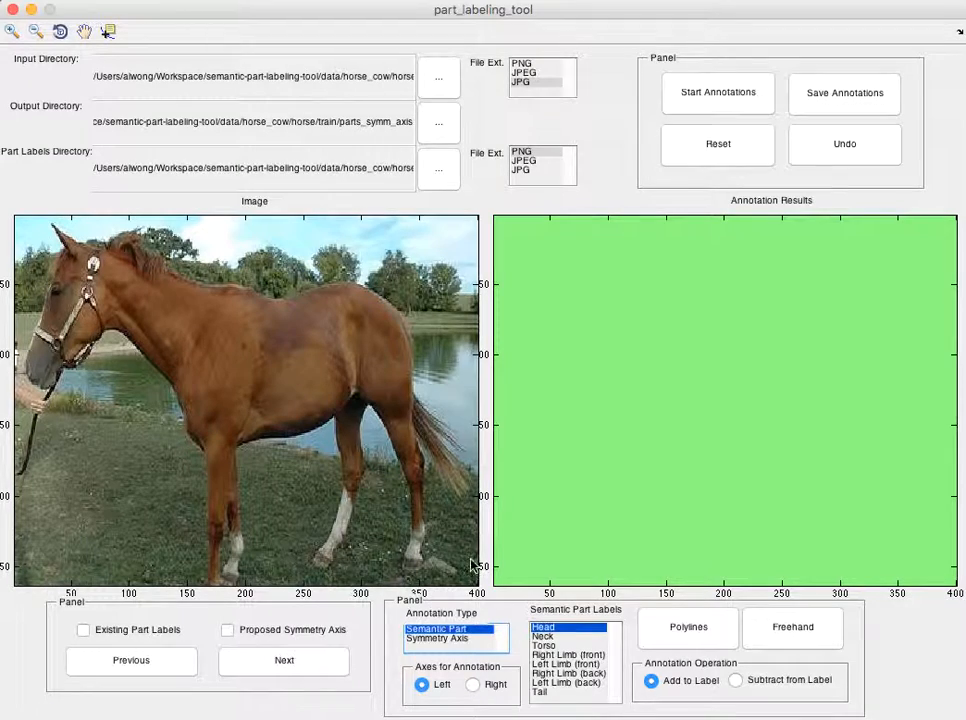
{"action": "left_click", "coordinate": [422, 686]}
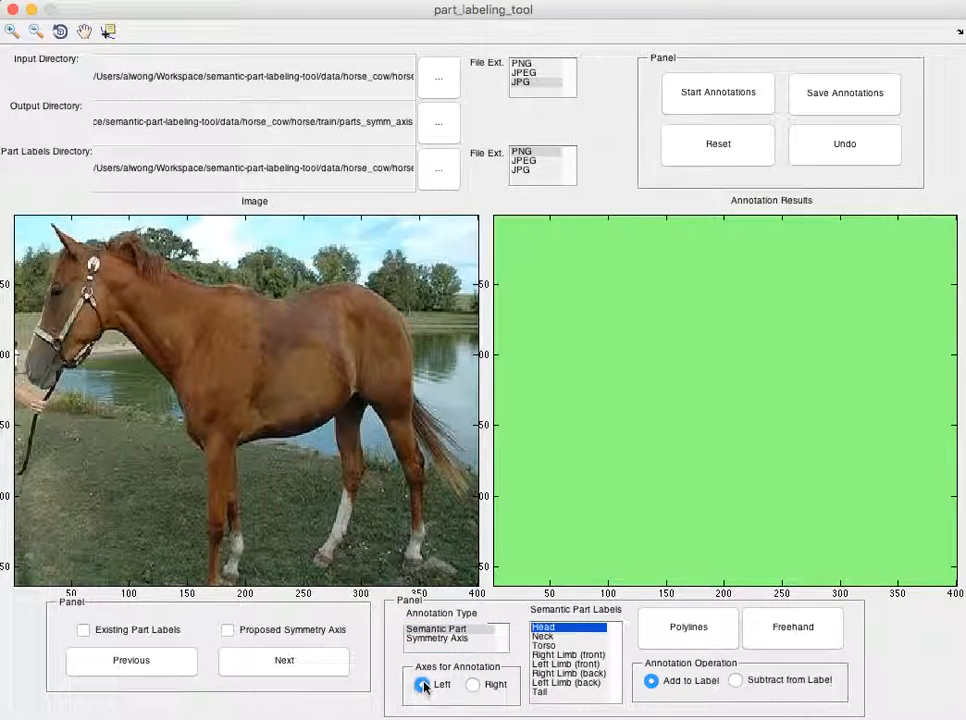
{"action": "left_click", "coordinate": [566, 632]}
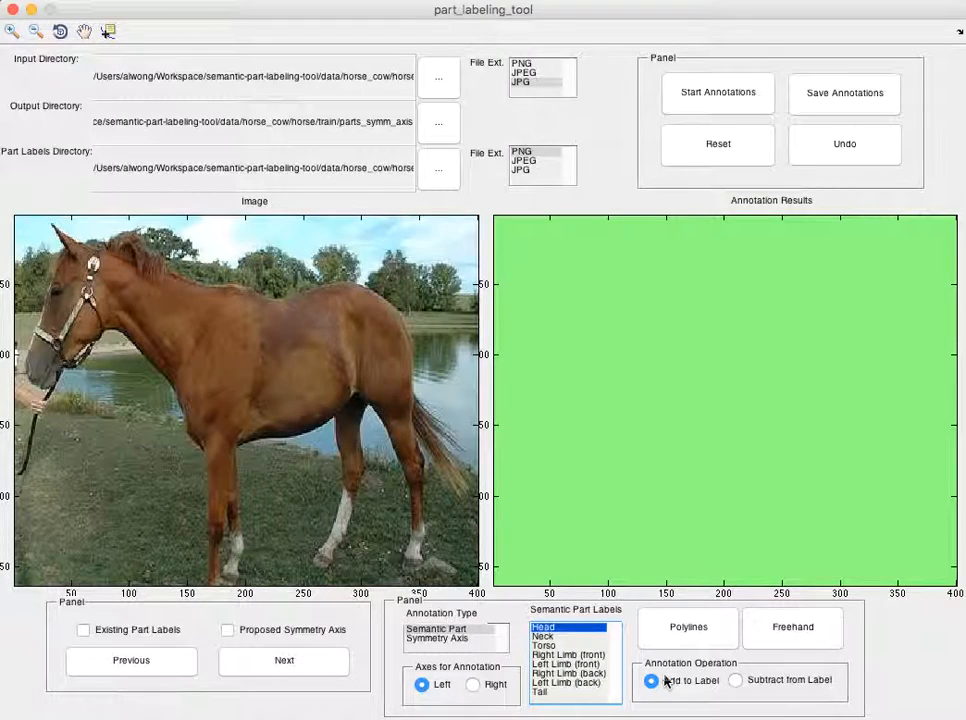
{"action": "left_click", "coordinate": [788, 642]}
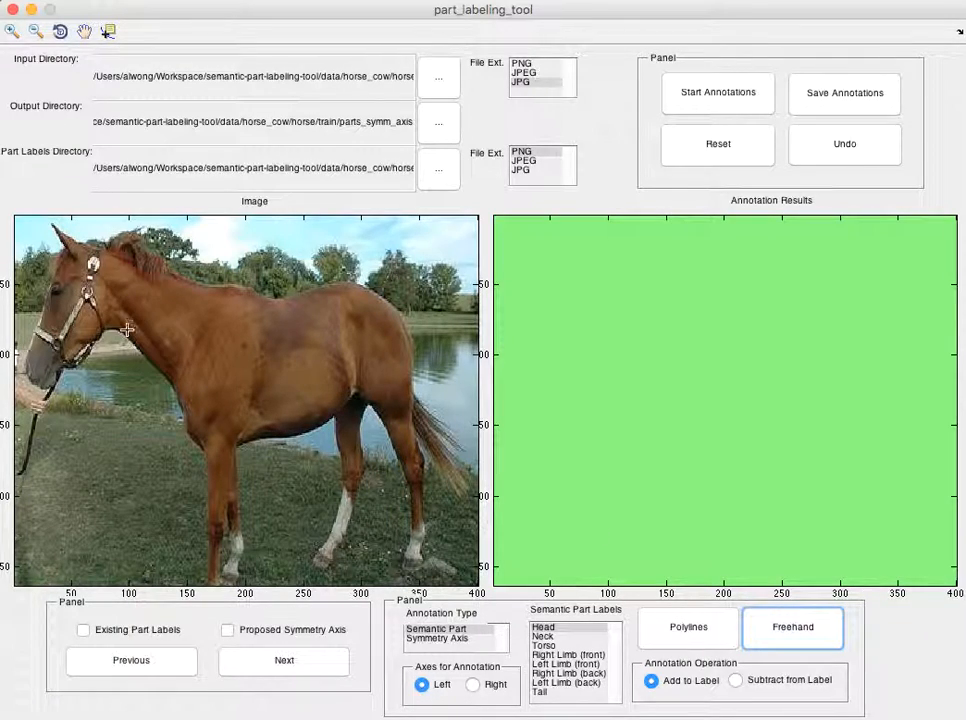
{"action": "left_click_drag", "start_coordinate": [111, 329], "coordinate": [110, 329]}
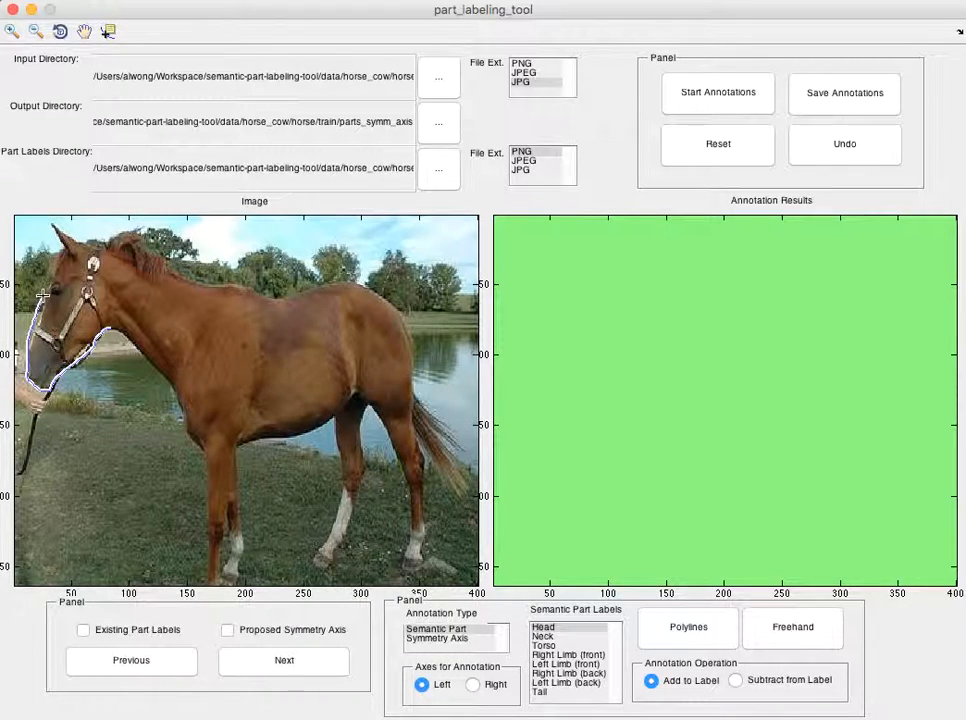
{"action": "mouse_move", "coordinate": [60, 260]}
{"action": "left_mouse_down"}
{"action": "mouse_move", "coordinate": [51, 227]}
{"action": "mouse_move", "coordinate": [101, 266]}
{"action": "mouse_move", "coordinate": [115, 329]}
{"action": "left_mouse_up"}
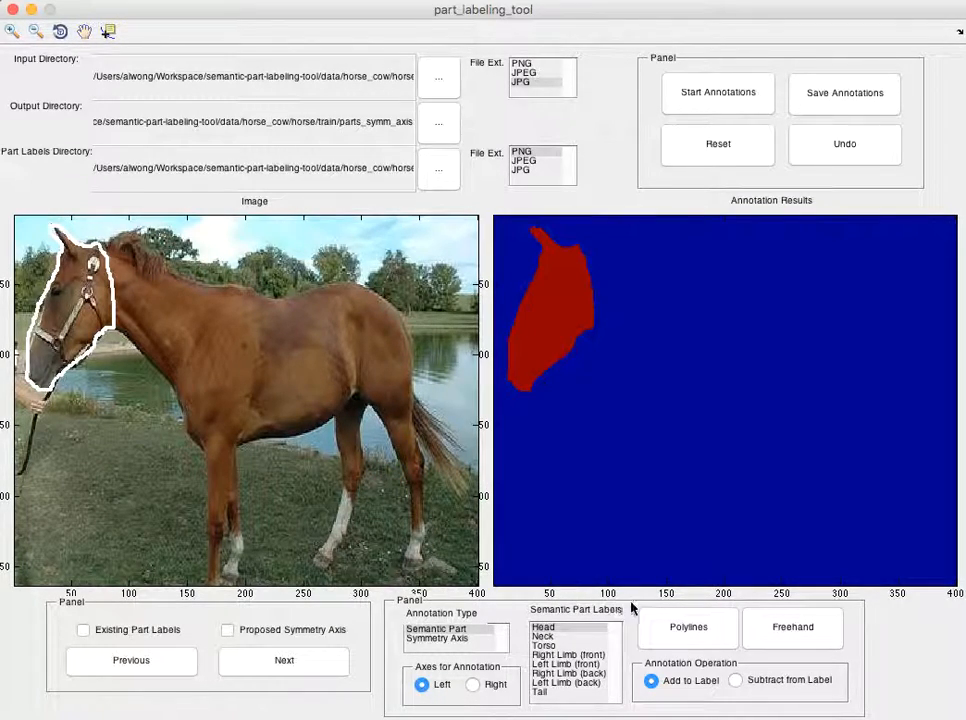
- Trace the horse's neck with a closed polyline from the back of the head to the shoulder, labeled as Neck
{"action": "left_click", "coordinate": [549, 637]}
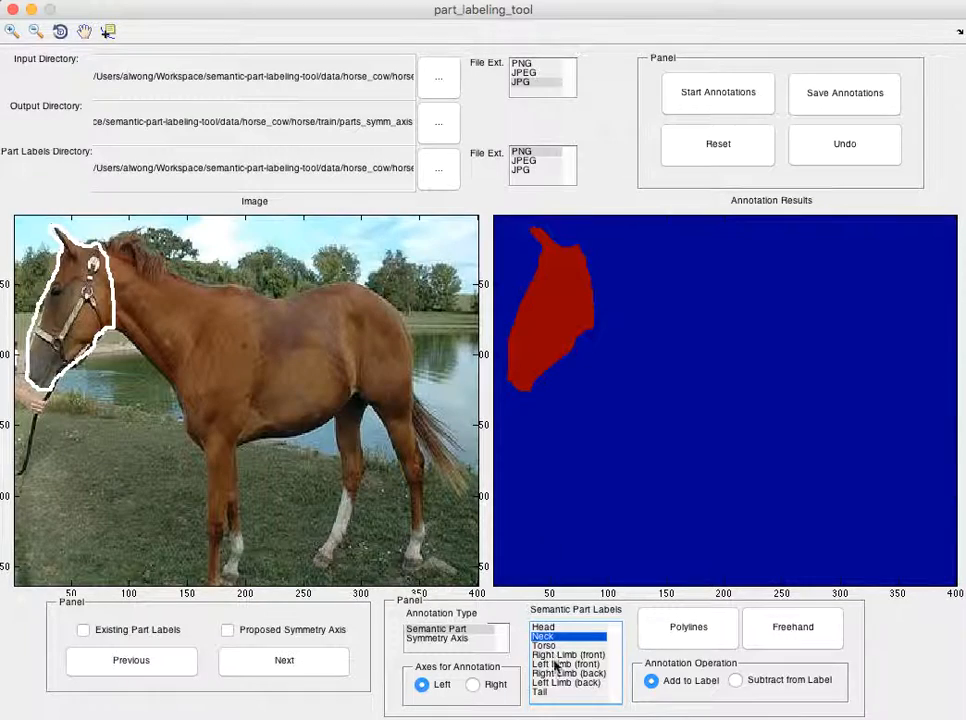
{"action": "left_click", "coordinate": [672, 629]}
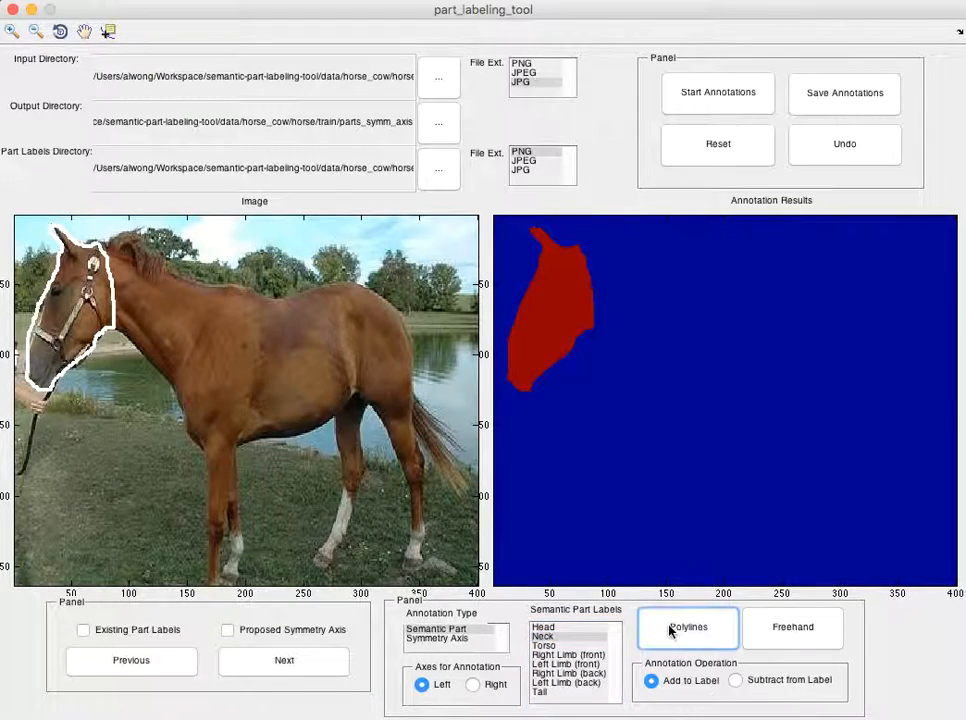
{"action": "left_click", "coordinate": [103, 245]}
{"action": "left_click", "coordinate": [136, 233]}
{"action": "left_click", "coordinate": [151, 255]}
{"action": "left_click", "coordinate": [166, 269]}
{"action": "left_click", "coordinate": [189, 282]}
{"action": "left_click", "coordinate": [216, 287]}
{"action": "left_click", "coordinate": [233, 288]}
{"action": "left_click", "coordinate": [218, 310]}
{"action": "left_click", "coordinate": [189, 348]}
{"action": "left_click", "coordinate": [177, 368]}
{"action": "left_click", "coordinate": [173, 380]}
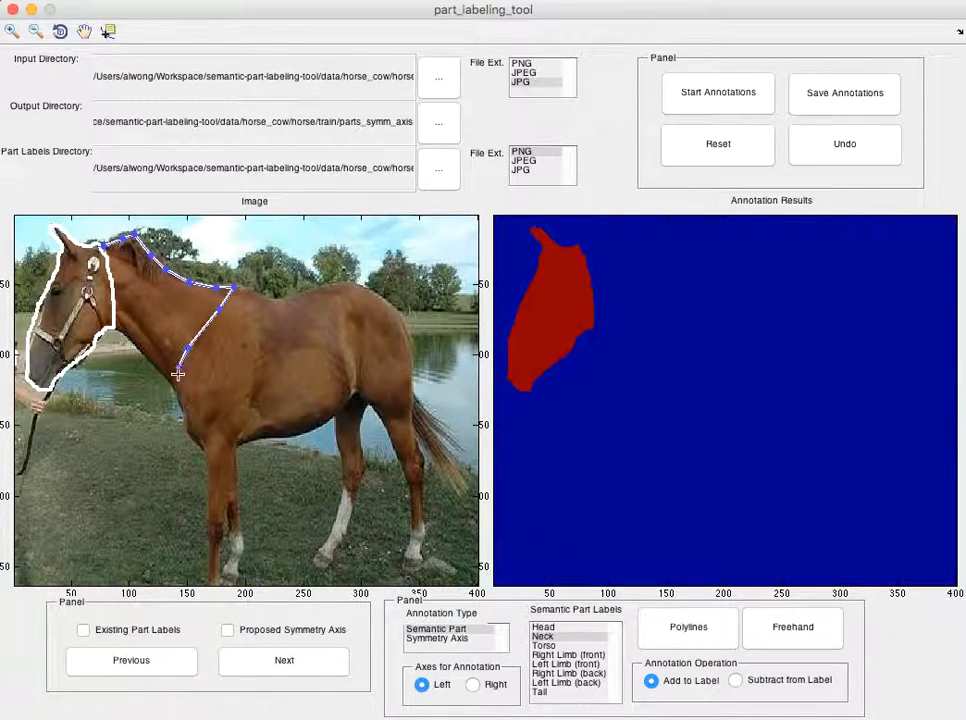
{"action": "left_click", "coordinate": [156, 363]}
{"action": "left_click", "coordinate": [138, 347]}
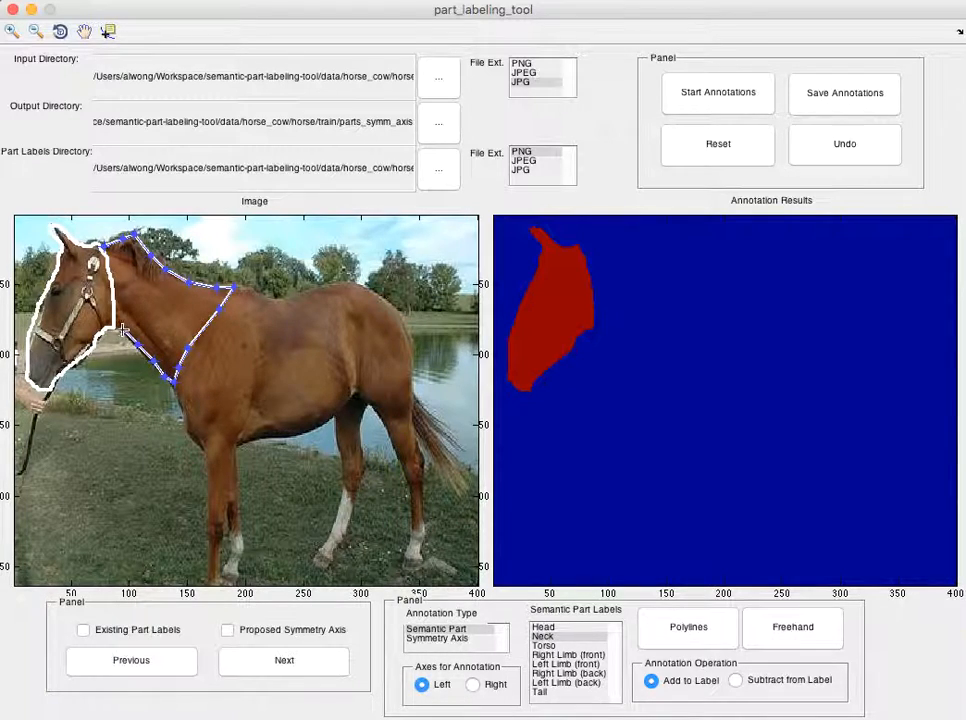
{"action": "left_click", "coordinate": [112, 300]}
{"action": "left_click", "coordinate": [109, 280]}
{"action": "left_click", "coordinate": [105, 262]}
{"action": "left_click", "coordinate": [101, 249]}
{"action": "double_click", "coordinate": [104, 246]}
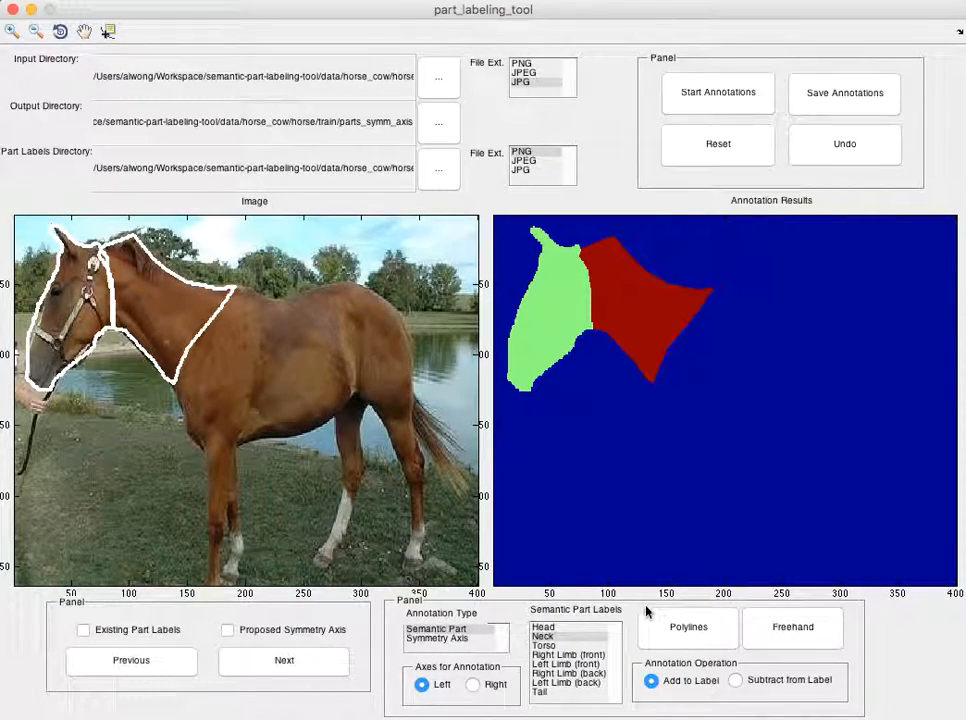
- Add two small freehand regions along the mane at the top of the neck to the Neck label
{"action": "left_click", "coordinate": [788, 630]}
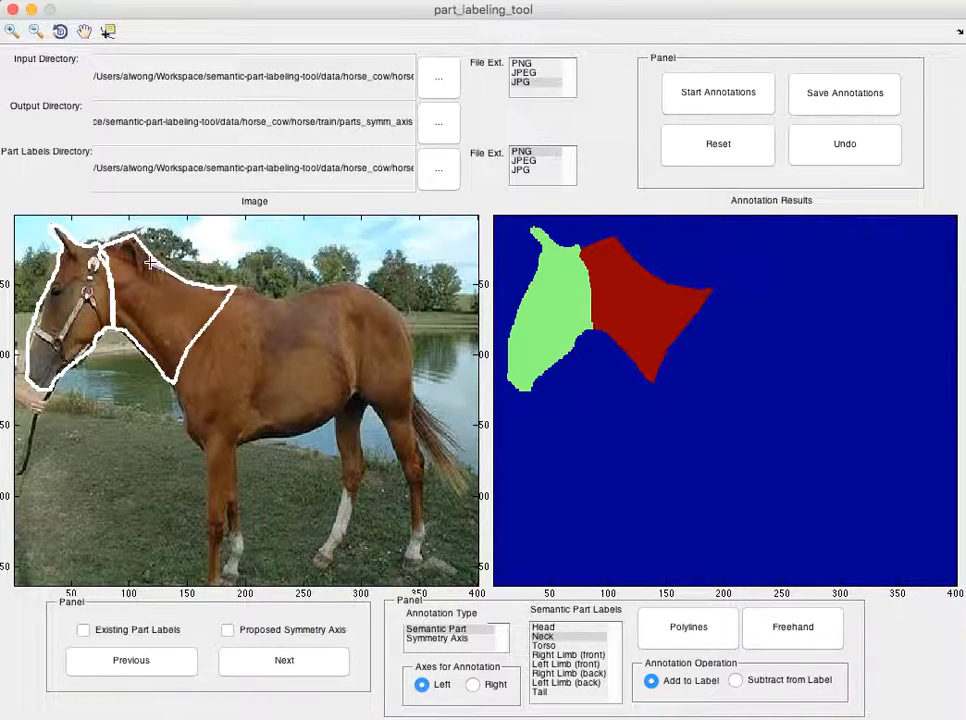
{"action": "left_click_drag", "start_coordinate": [148, 246], "coordinate": [165, 271]}
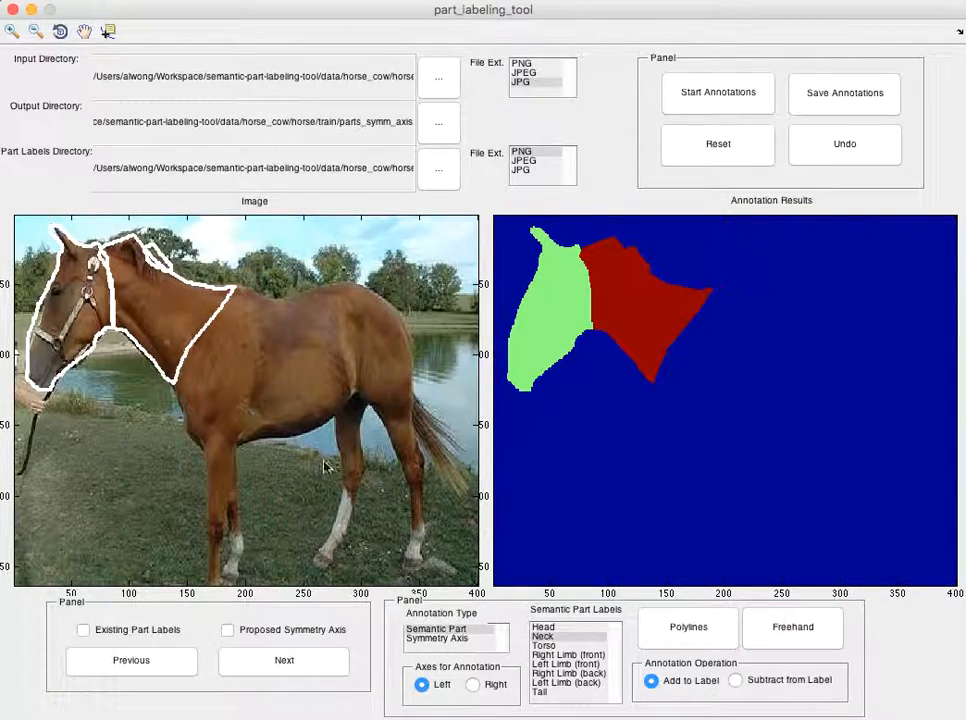
{"action": "left_click", "coordinate": [792, 627]}
{"action": "left_click_drag", "start_coordinate": [128, 233], "coordinate": [129, 233]}
{"action": "left_click_drag", "start_coordinate": [137, 243], "coordinate": [131, 236]}
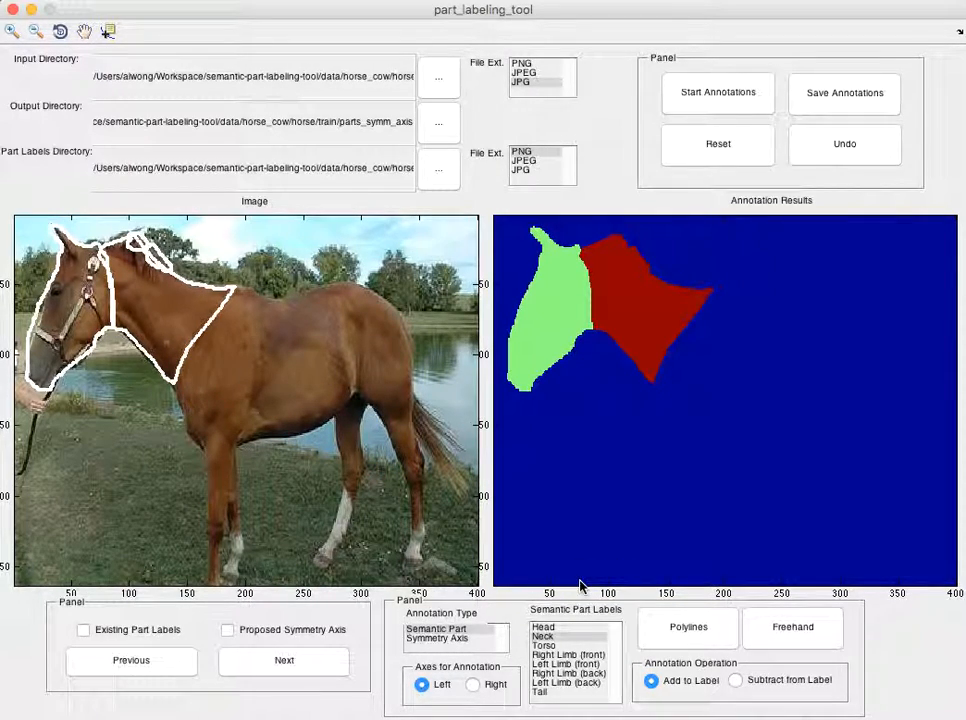
- Trace the horse's torso with a closed polyline along the back, rump, belly, chest and neck boundary, labeled as Torso
{"action": "left_click", "coordinate": [555, 646]}
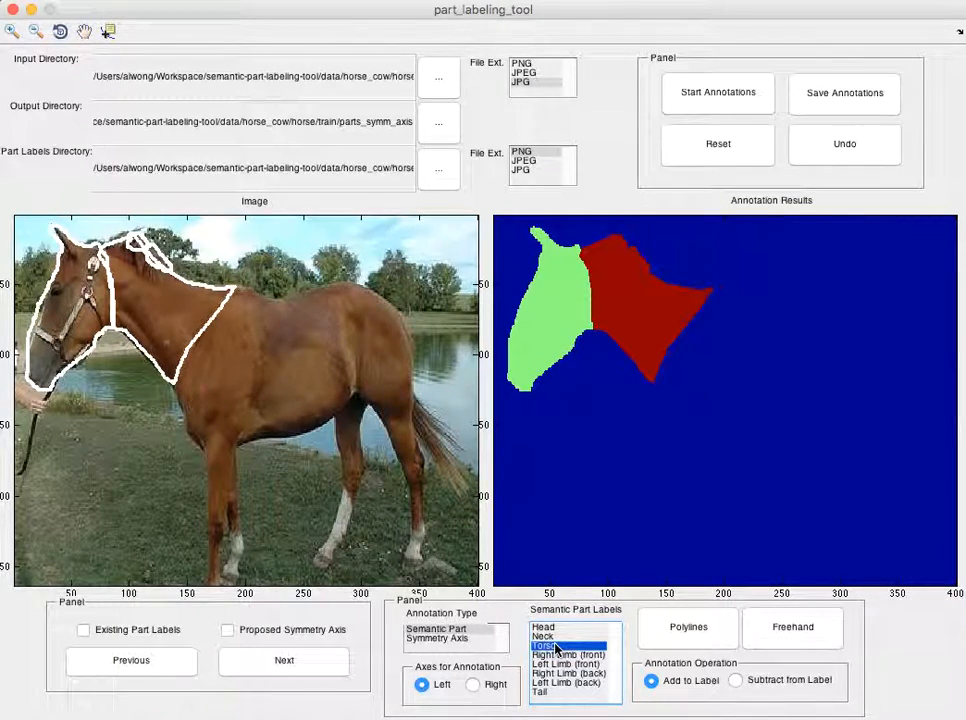
{"action": "left_click", "coordinate": [688, 627]}
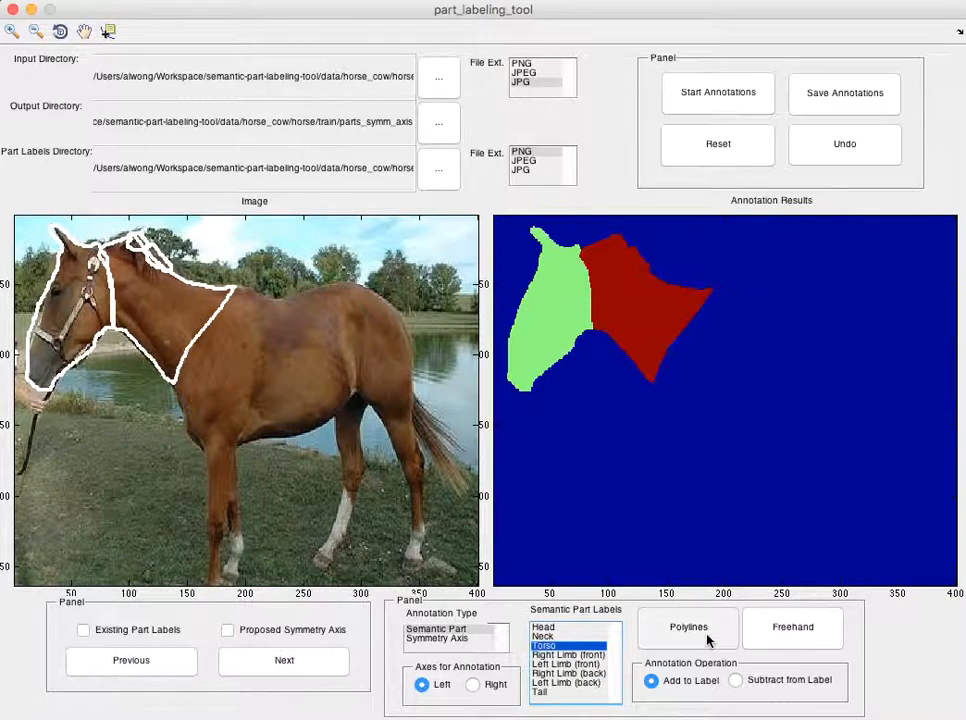
{"action": "left_click", "coordinate": [236, 288]}
{"action": "left_click", "coordinate": [267, 300]}
{"action": "left_click", "coordinate": [286, 300]}
{"action": "left_click", "coordinate": [313, 293]}
{"action": "left_click", "coordinate": [326, 285]}
{"action": "left_click", "coordinate": [344, 282]}
{"action": "left_click", "coordinate": [361, 288]}
{"action": "left_click", "coordinate": [386, 303]}
{"action": "left_click", "coordinate": [405, 313]}
{"action": "left_click", "coordinate": [410, 333]}
{"action": "left_click", "coordinate": [414, 359]}
{"action": "left_click", "coordinate": [414, 382]}
{"action": "left_click", "coordinate": [414, 410]}
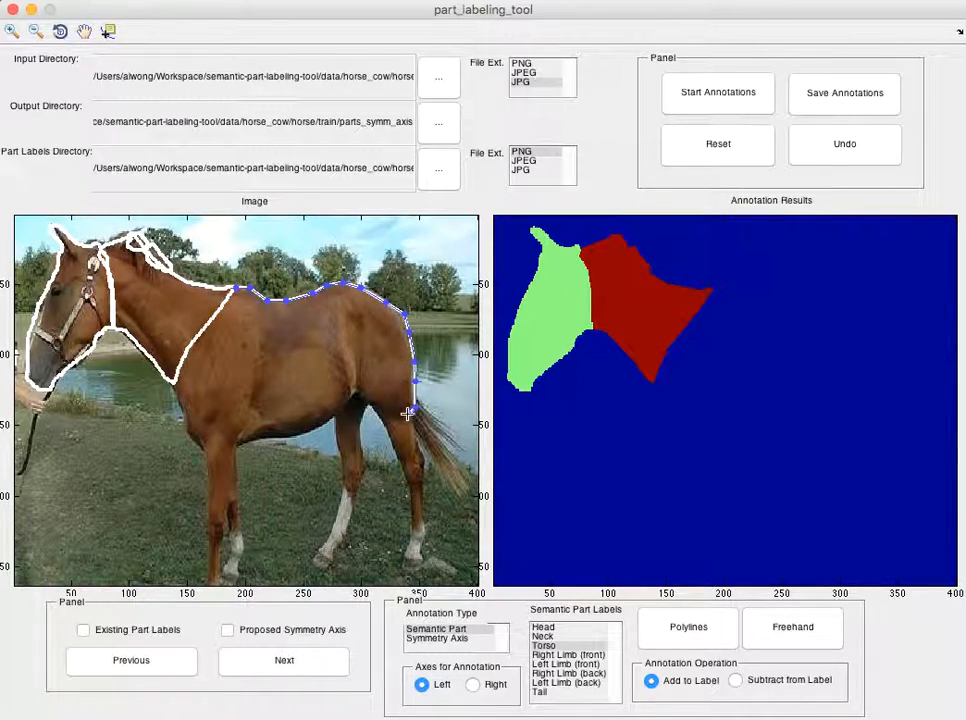
{"action": "left_click", "coordinate": [366, 402]}
{"action": "left_click", "coordinate": [356, 395]}
{"action": "left_click", "coordinate": [313, 428]}
{"action": "left_click", "coordinate": [300, 433]}
{"action": "left_click", "coordinate": [267, 436]}
{"action": "left_click", "coordinate": [248, 437]}
{"action": "left_click", "coordinate": [241, 442]}
{"action": "left_click", "coordinate": [224, 442]}
{"action": "left_click", "coordinate": [209, 445]}
{"action": "left_click", "coordinate": [197, 446]}
{"action": "left_click", "coordinate": [191, 435]}
{"action": "left_click", "coordinate": [183, 414]}
{"action": "left_click", "coordinate": [180, 397]}
{"action": "left_click", "coordinate": [173, 387]}
{"action": "left_click", "coordinate": [176, 374]}
{"action": "left_click", "coordinate": [187, 353]}
{"action": "left_click", "coordinate": [193, 340]}
{"action": "left_click", "coordinate": [208, 325]}
{"action": "left_click", "coordinate": [220, 313]}
{"action": "left_click", "coordinate": [231, 295]}
{"action": "double_click", "coordinate": [309, 318]}
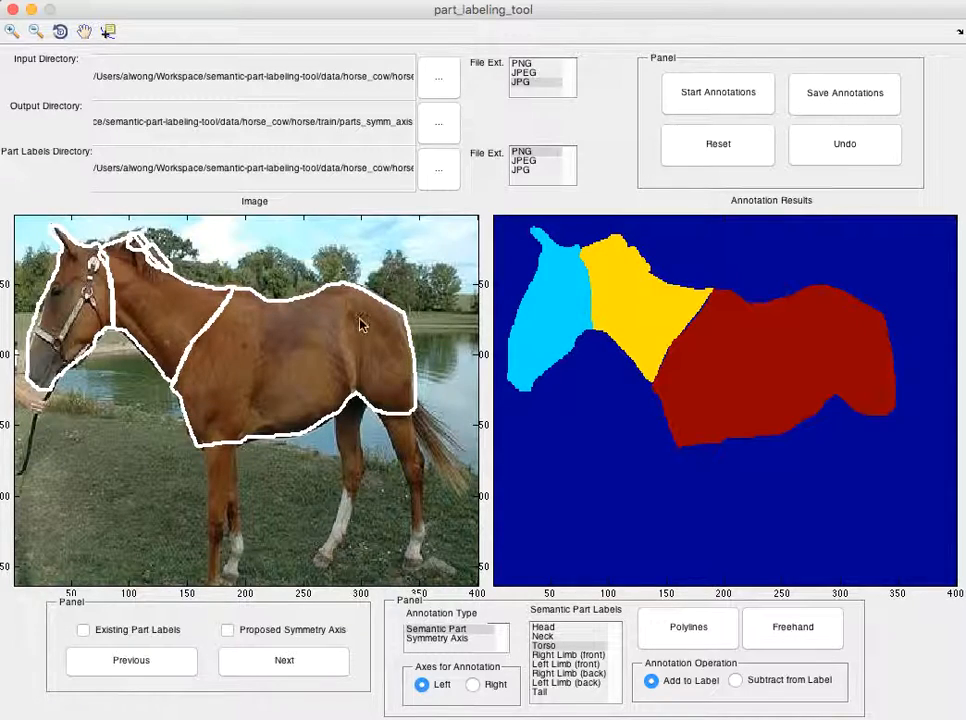
- Trace the rear-most of the two front legs with a closed polyline from belly to hoof, labeled as Right Limb (front)
{"action": "left_click", "coordinate": [703, 628]}
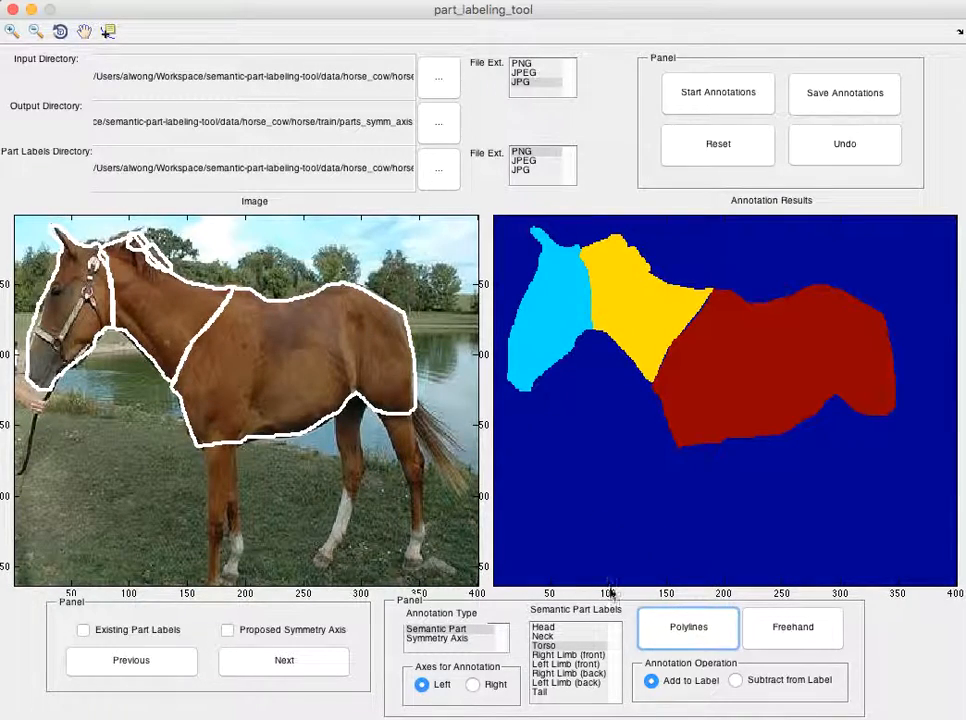
{"action": "left_click", "coordinate": [556, 655]}
{"action": "left_click", "coordinate": [668, 641]}
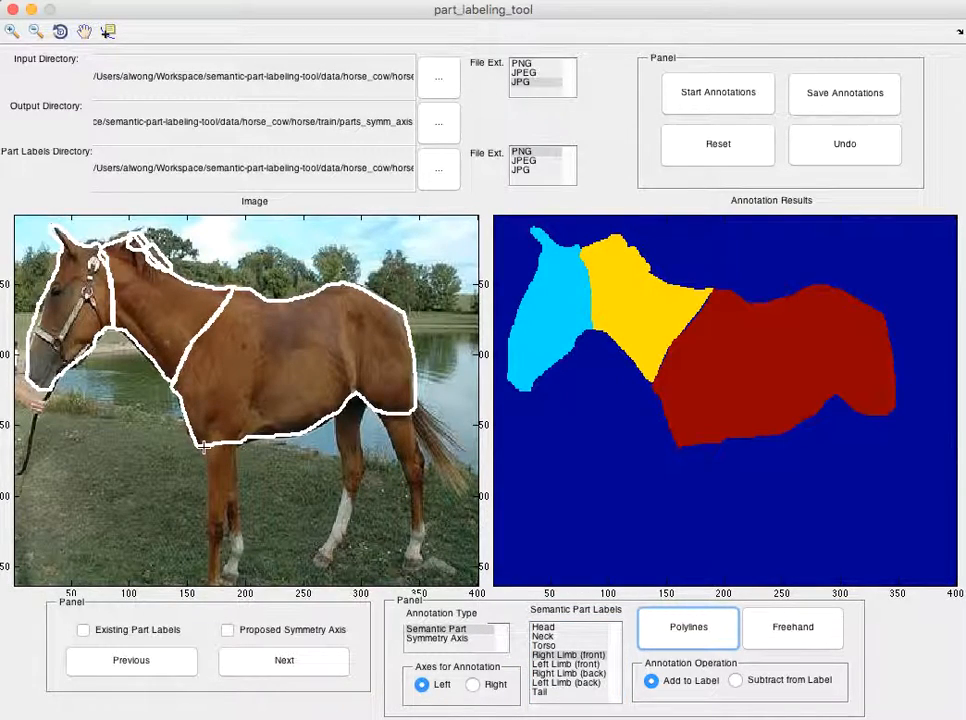
{"action": "left_click", "coordinate": [234, 454]}
{"action": "left_click", "coordinate": [237, 473]}
{"action": "left_click", "coordinate": [238, 496]}
{"action": "left_click", "coordinate": [241, 519]}
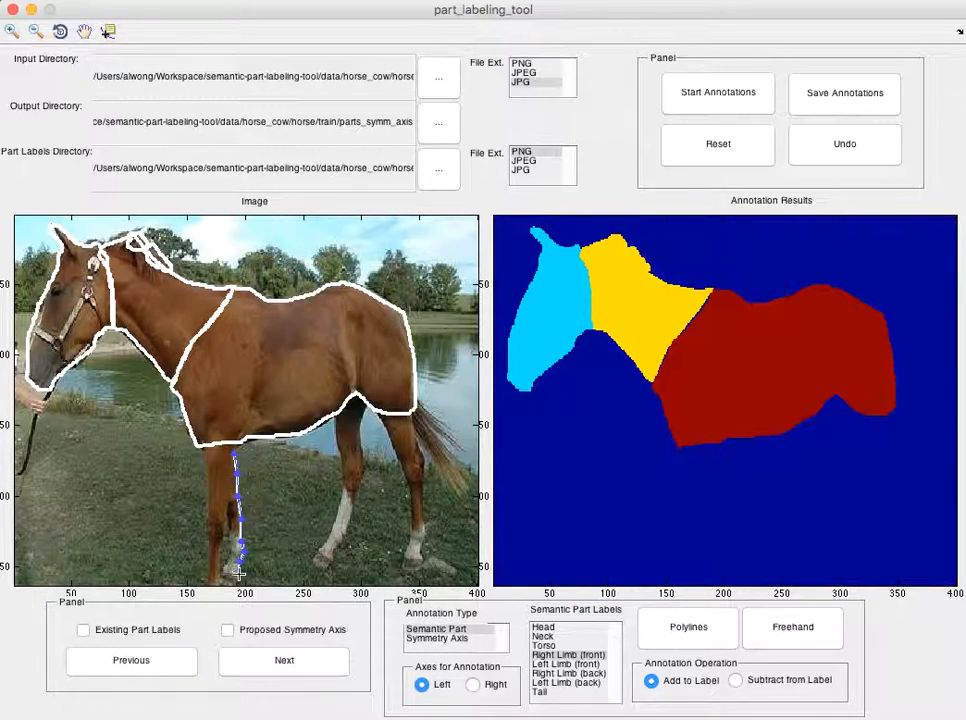
{"action": "left_click", "coordinate": [231, 541]}
{"action": "left_click", "coordinate": [228, 523]}
{"action": "left_click", "coordinate": [227, 507]}
{"action": "left_click", "coordinate": [228, 487]}
{"action": "left_click", "coordinate": [229, 470]}
{"action": "left_click", "coordinate": [231, 453]}
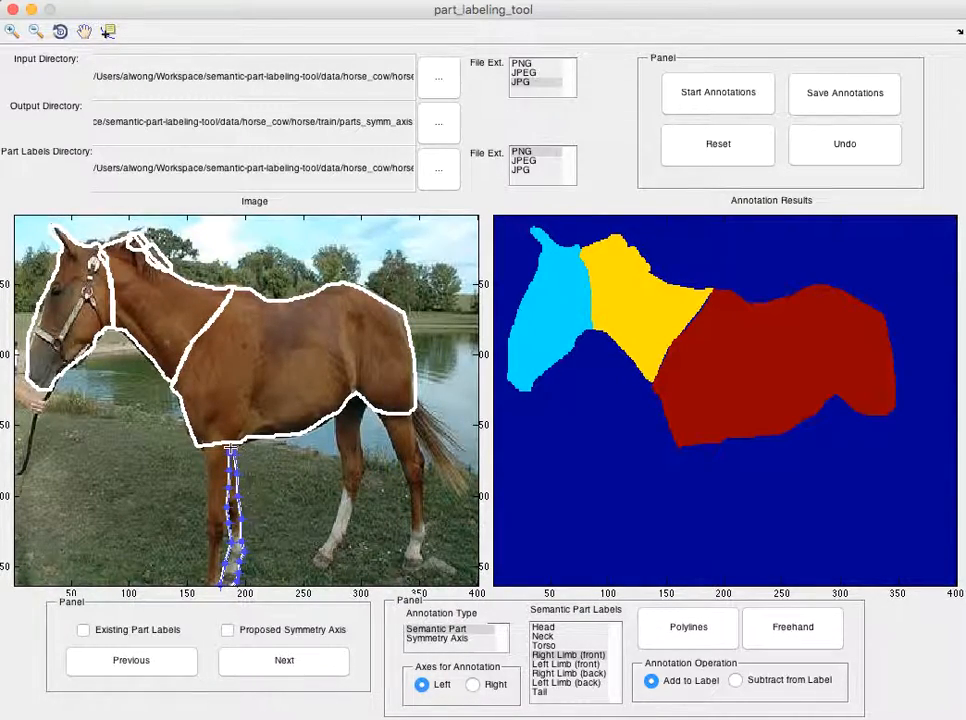
{"action": "left_click", "coordinate": [234, 453]}
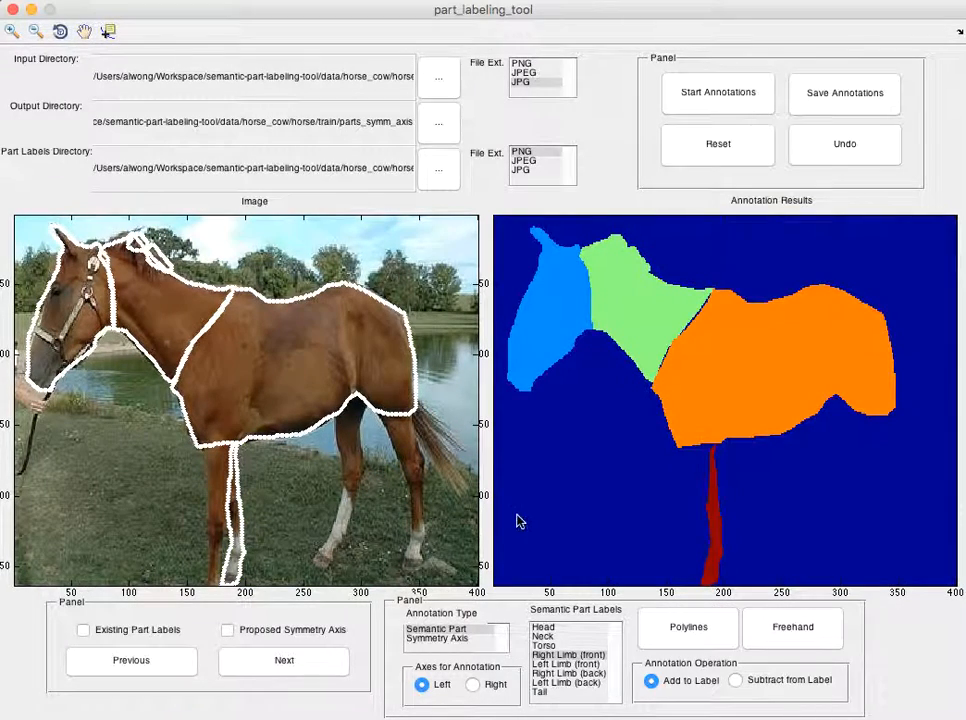
- Trace the front-most of the two front legs with a closed polyline from chest to hoof, labeled as Left Limb (front)
{"action": "left_click", "coordinate": [575, 664]}
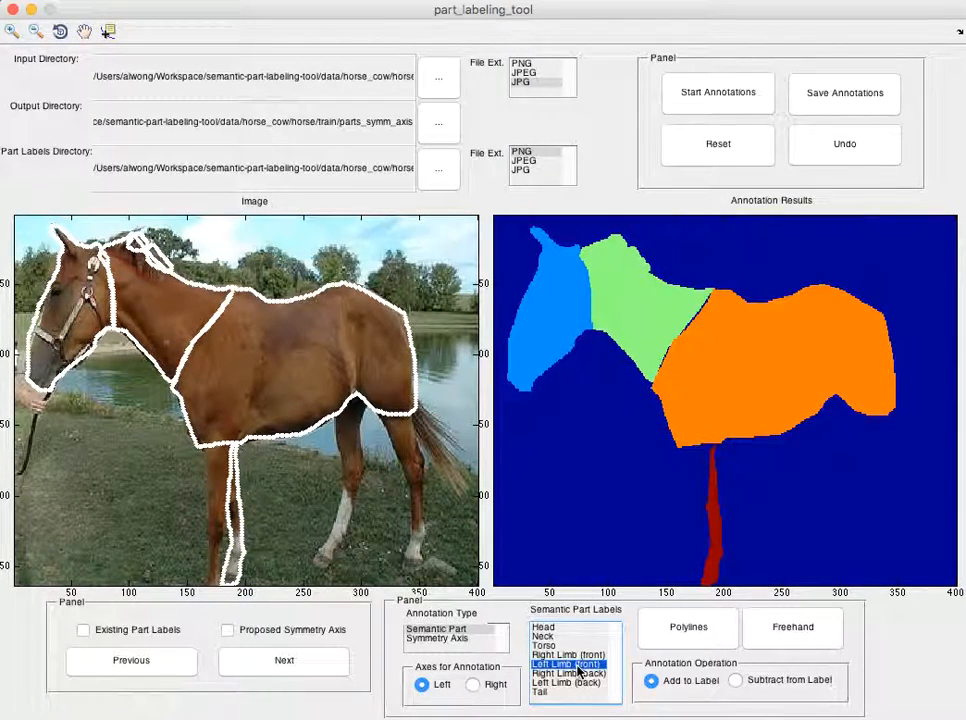
{"action": "left_click", "coordinate": [690, 628]}
{"action": "left_click", "coordinate": [206, 447]}
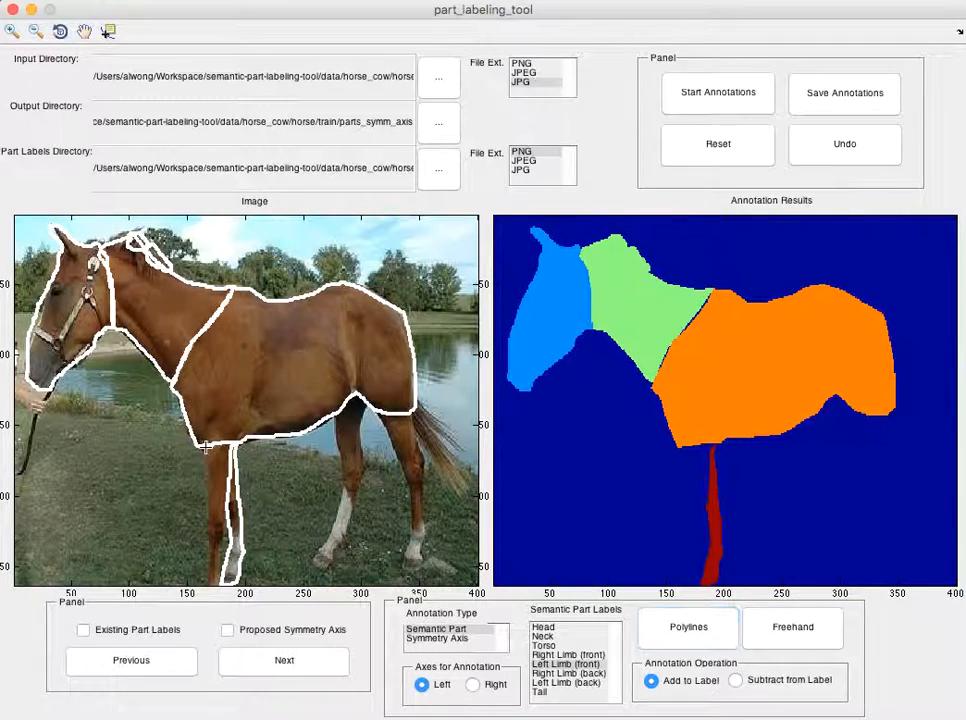
{"action": "left_click", "coordinate": [209, 489]}
{"action": "left_click", "coordinate": [210, 508]}
{"action": "left_click", "coordinate": [210, 525]}
{"action": "left_click", "coordinate": [210, 541]}
{"action": "left_click", "coordinate": [210, 565]}
{"action": "left_click", "coordinate": [207, 581]}
{"action": "left_click", "coordinate": [228, 495]}
{"action": "left_click", "coordinate": [230, 471]}
{"action": "left_click", "coordinate": [231, 446]}
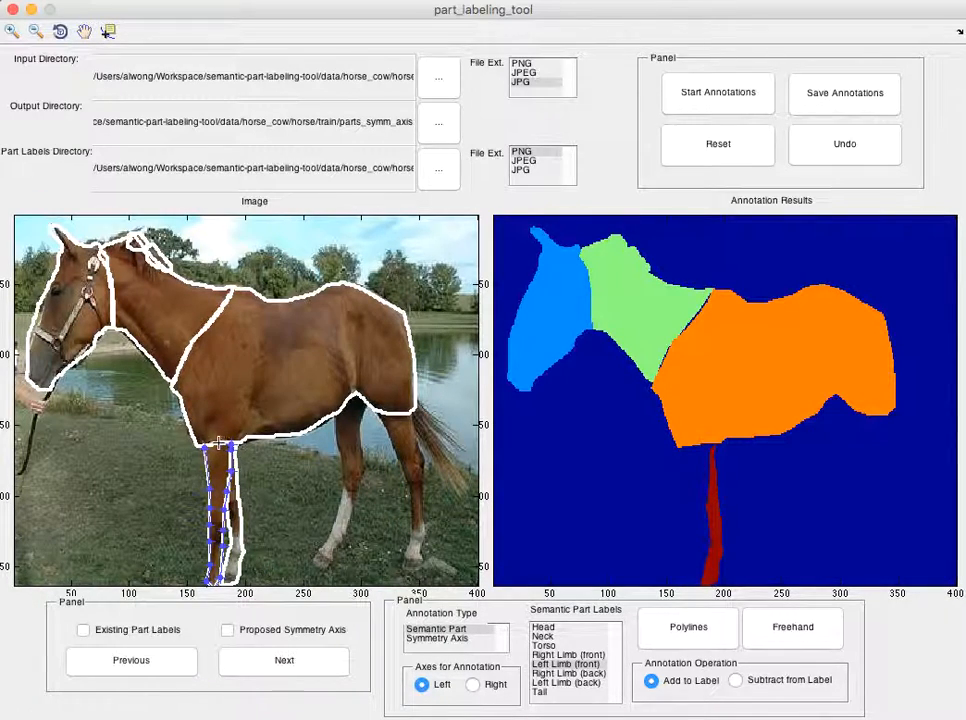
{"action": "left_click", "coordinate": [205, 447]}
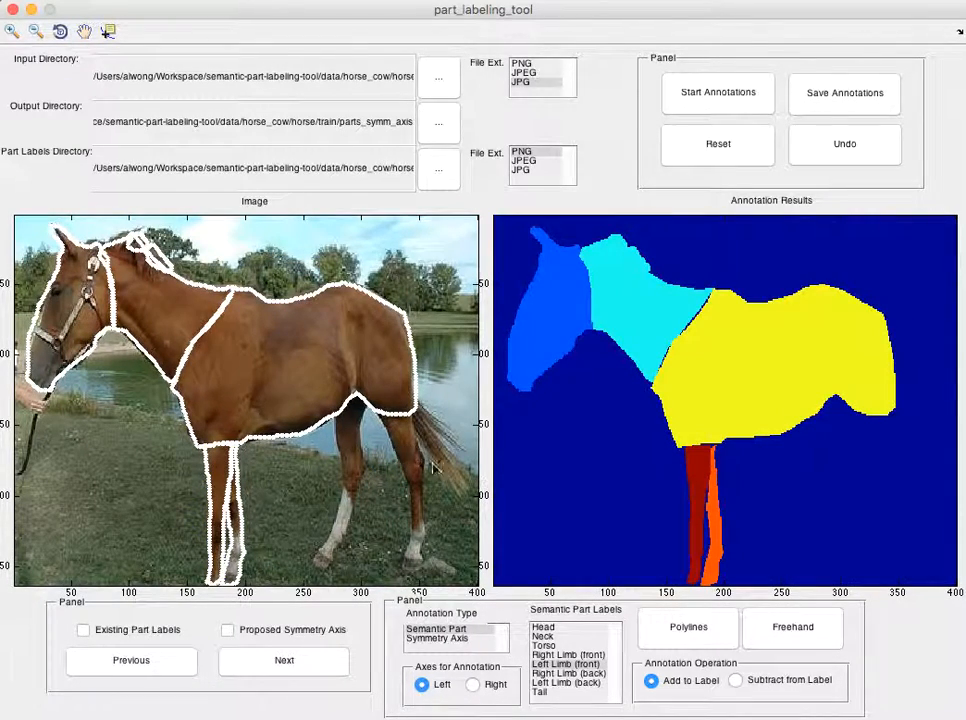
- Trace the farther hind leg, just behind the belly, with a closed polyline down to the hoof, labeled as Right Limb (back)
{"action": "left_click", "coordinate": [568, 673]}
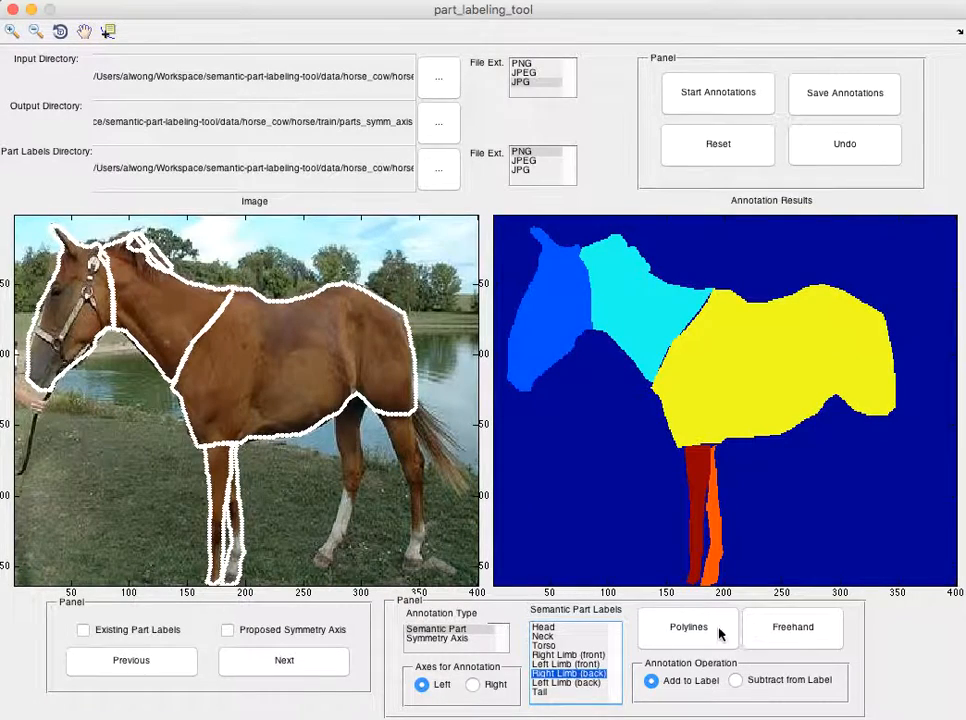
{"action": "left_click", "coordinate": [724, 632]}
{"action": "left_click", "coordinate": [355, 395]}
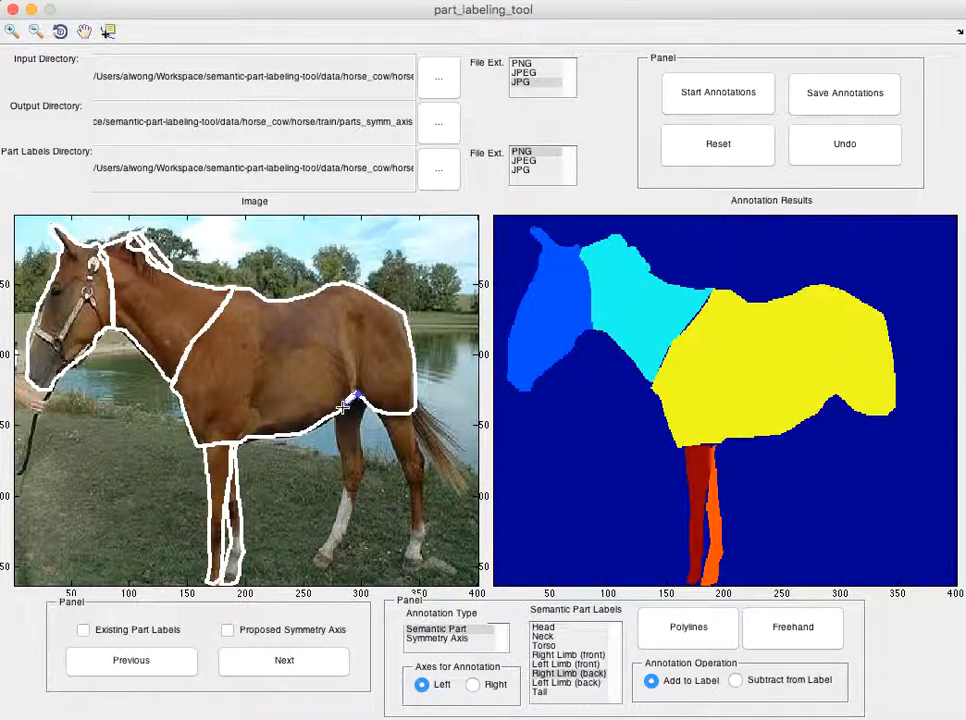
{"action": "left_click", "coordinate": [341, 452]}
{"action": "left_click", "coordinate": [345, 469]}
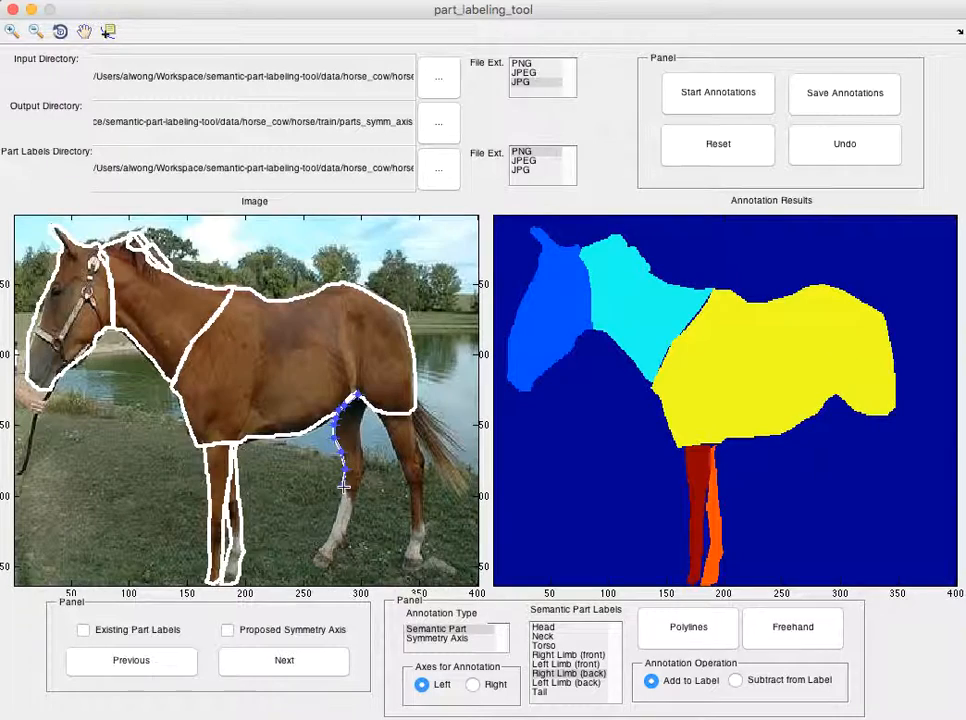
{"action": "left_click", "coordinate": [314, 558]}
{"action": "left_click", "coordinate": [320, 571]}
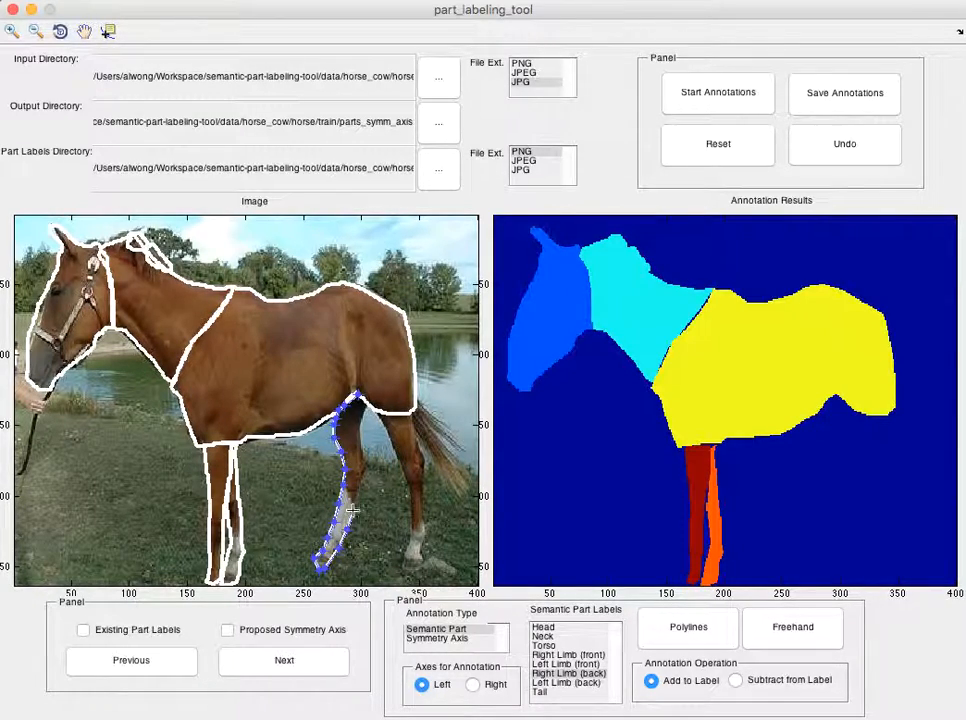
{"action": "left_click", "coordinate": [358, 398]}
- Outline the rear-most hind leg freehand from the rump's lower edge to the hoof, labeled as Left Limb (back)
{"action": "left_click", "coordinate": [791, 627]}
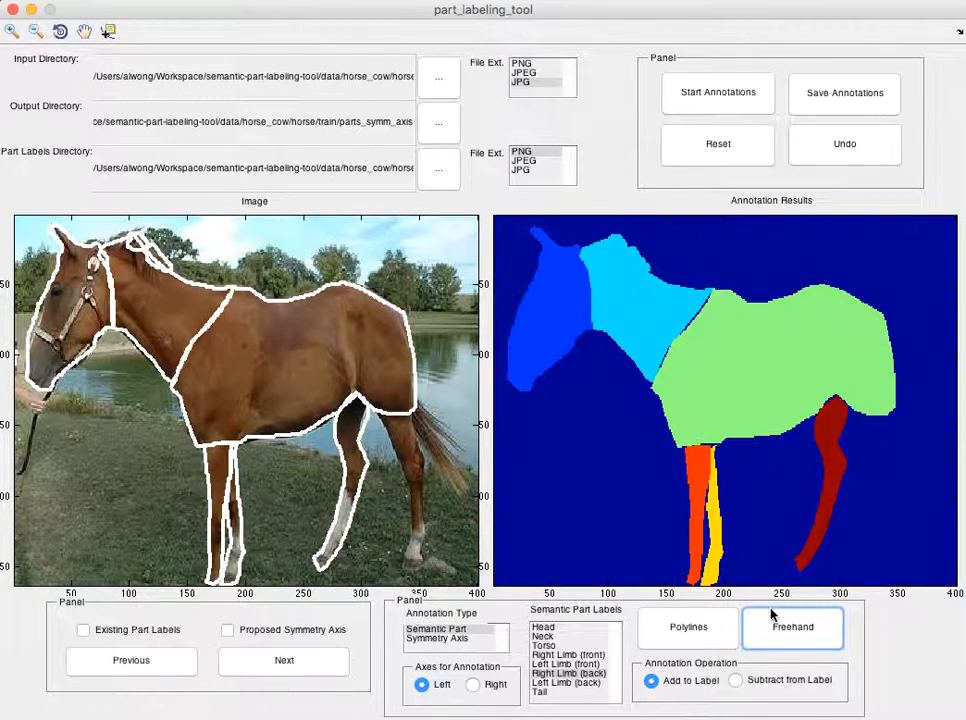
{"action": "left_click", "coordinate": [566, 682]}
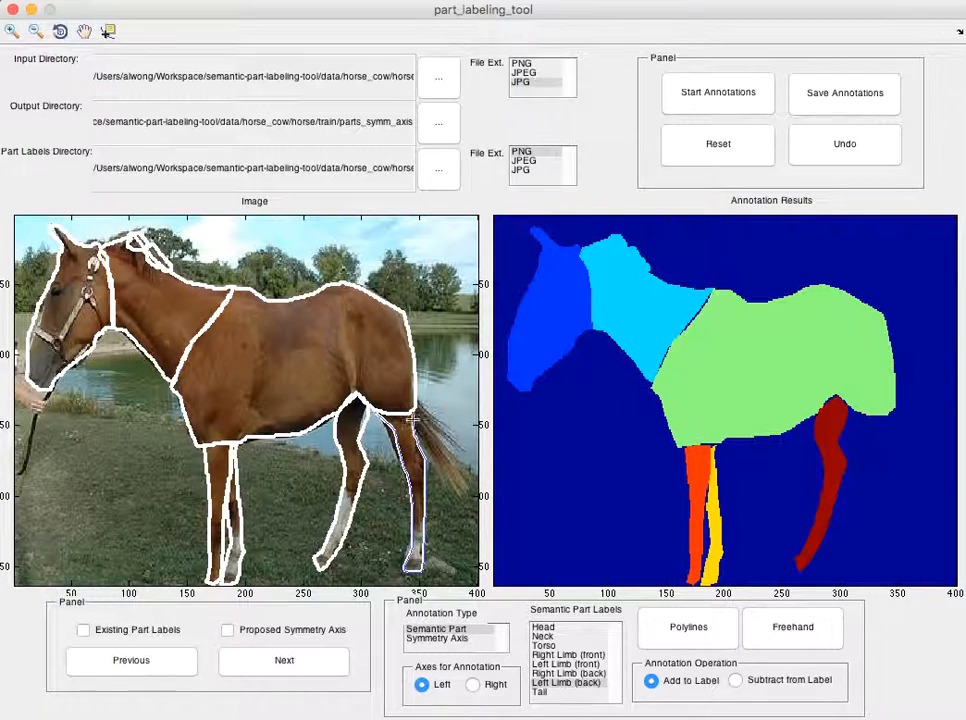
{"action": "left_click_drag", "start_coordinate": [375, 412], "coordinate": [377, 412]}
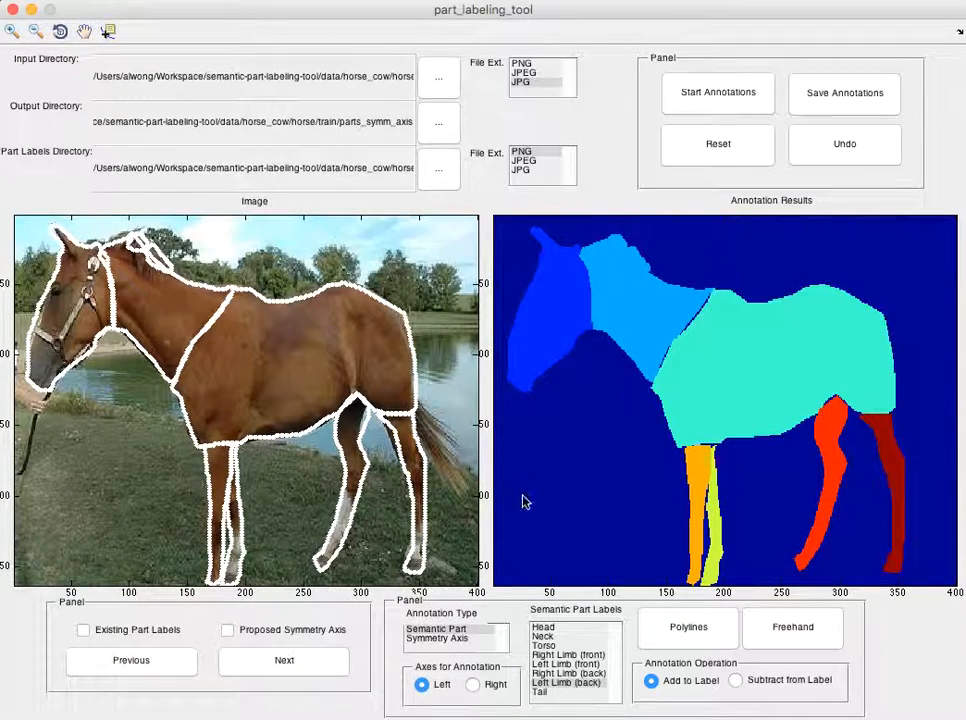
- Outline the horse's tail freehand from the rump down to its tip, labeled as Tail
{"action": "left_click", "coordinate": [550, 692]}
{"action": "left_click", "coordinate": [793, 627]}
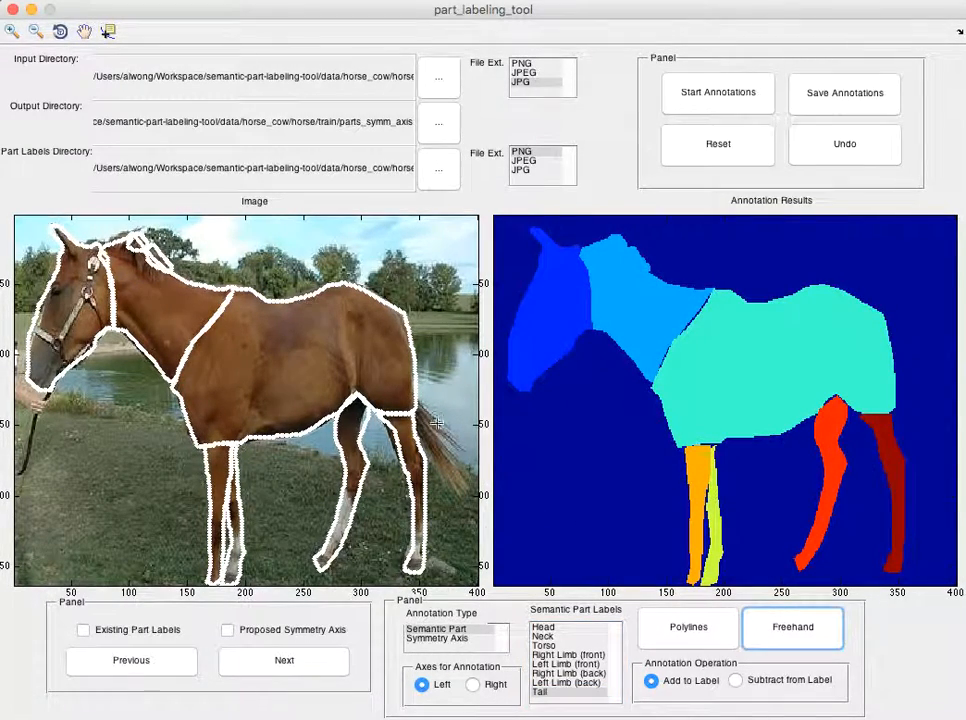
{"action": "left_click_drag", "start_coordinate": [427, 410], "coordinate": [452, 433]}
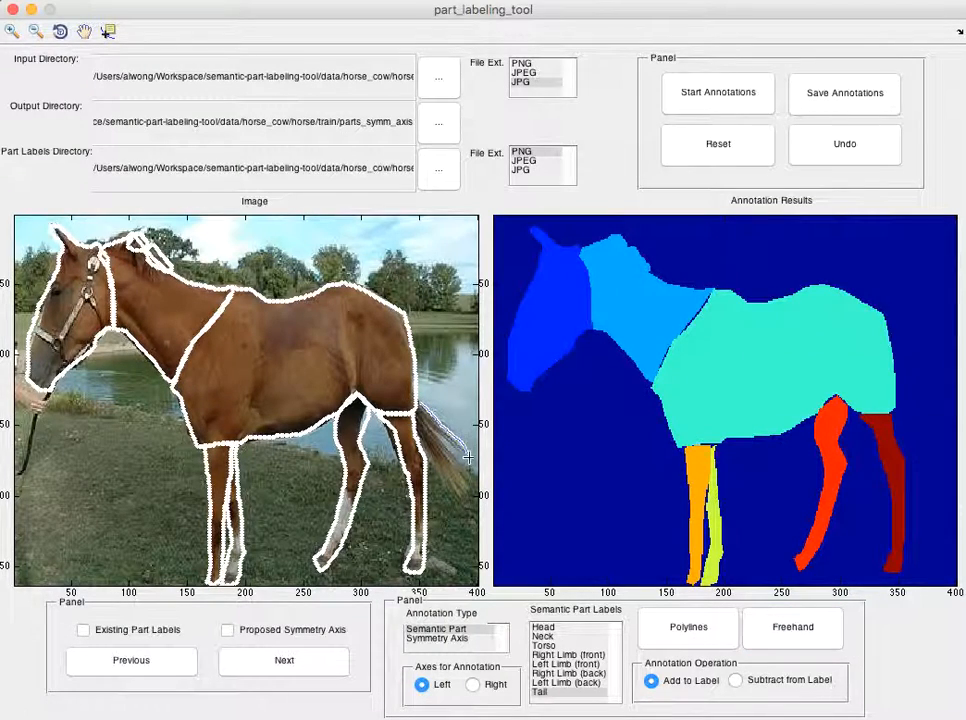
{"action": "mouse_move", "coordinate": [473, 486]}
{"action": "left_mouse_down"}
{"action": "mouse_move", "coordinate": [468, 506]}
{"action": "mouse_move", "coordinate": [434, 494]}
{"action": "mouse_move", "coordinate": [412, 441]}
{"action": "mouse_move", "coordinate": [420, 399]}
{"action": "left_mouse_up"}
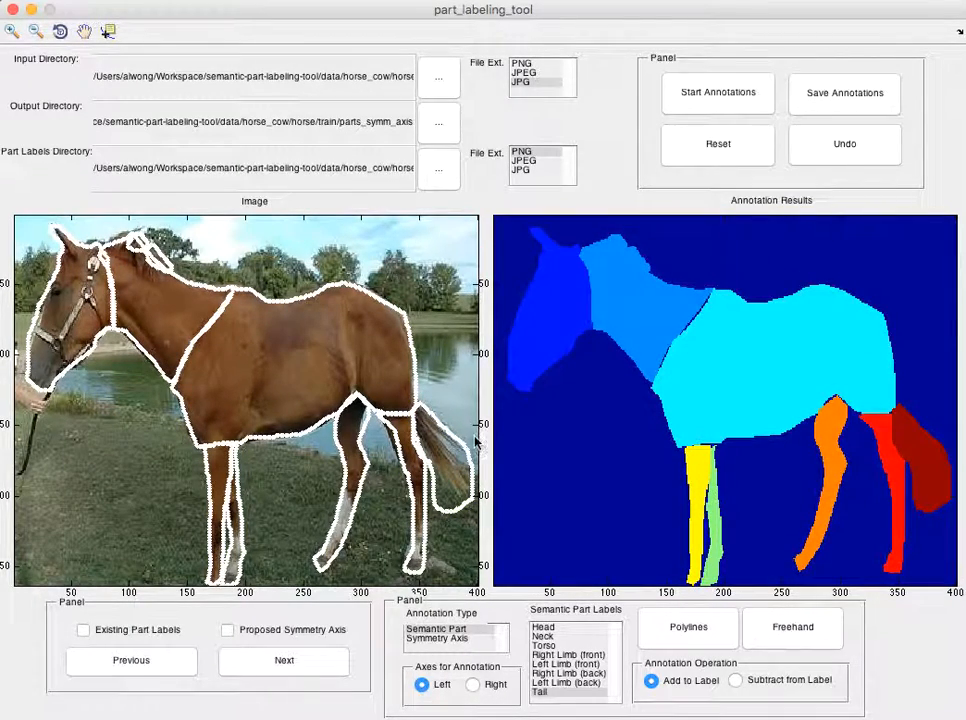
- Subtract a freehand region from the Tail label, drawing it on the annotation results image
{"action": "left_click", "coordinate": [737, 681]}
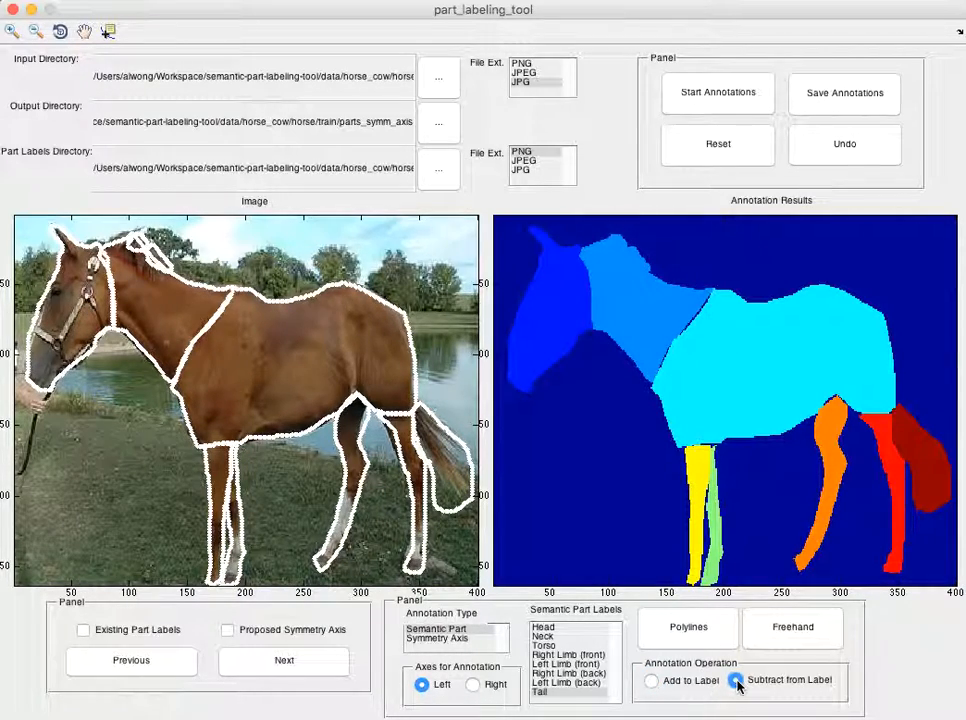
{"action": "left_click", "coordinate": [476, 685]}
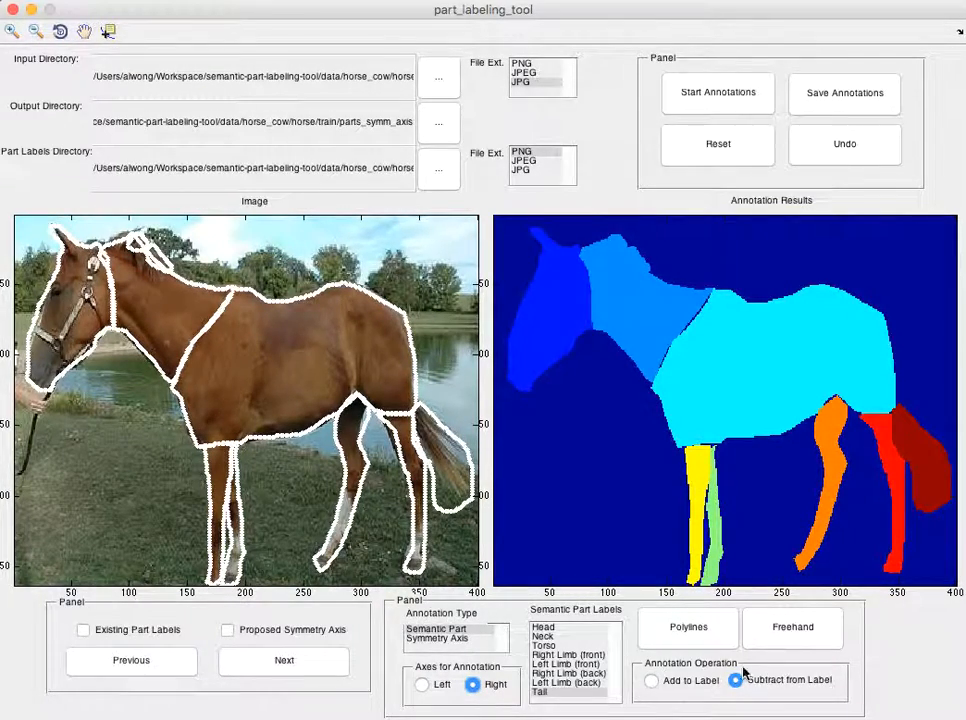
{"action": "left_click", "coordinate": [813, 633]}
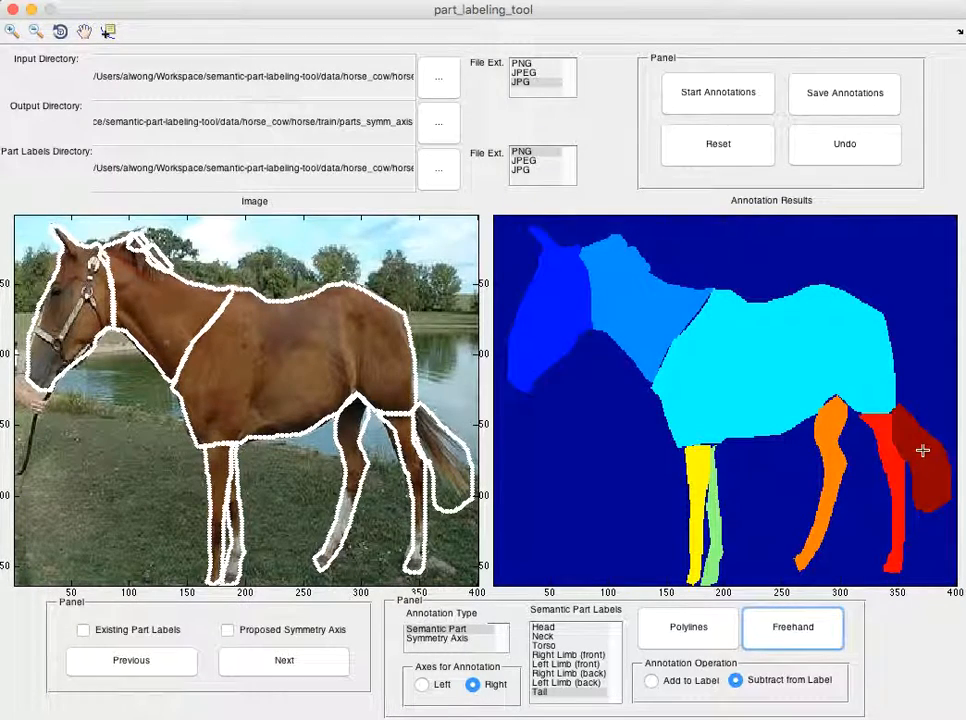
{"action": "mouse_move", "coordinate": [923, 431]}
{"action": "left_mouse_down"}
{"action": "mouse_move", "coordinate": [934, 433]}
{"action": "mouse_move", "coordinate": [954, 483]}
{"action": "mouse_move", "coordinate": [926, 434]}
{"action": "left_mouse_up"}
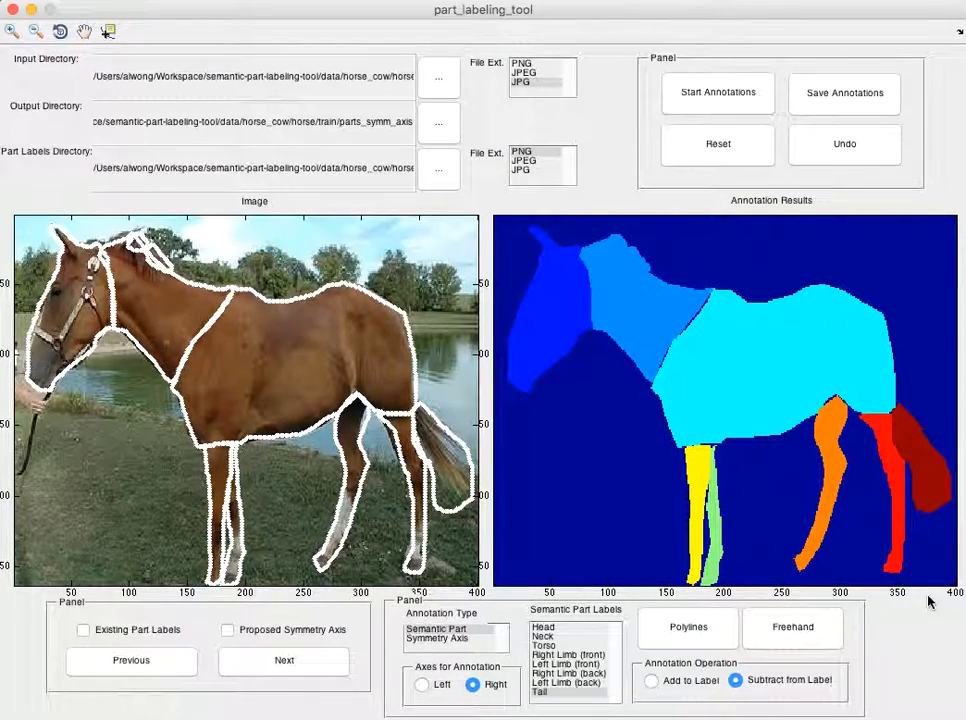
- Subtract the excess background along the tail's inner and lower edge from the Tail label, drawing freehand on the horse photo
{"action": "left_click", "coordinate": [421, 685]}
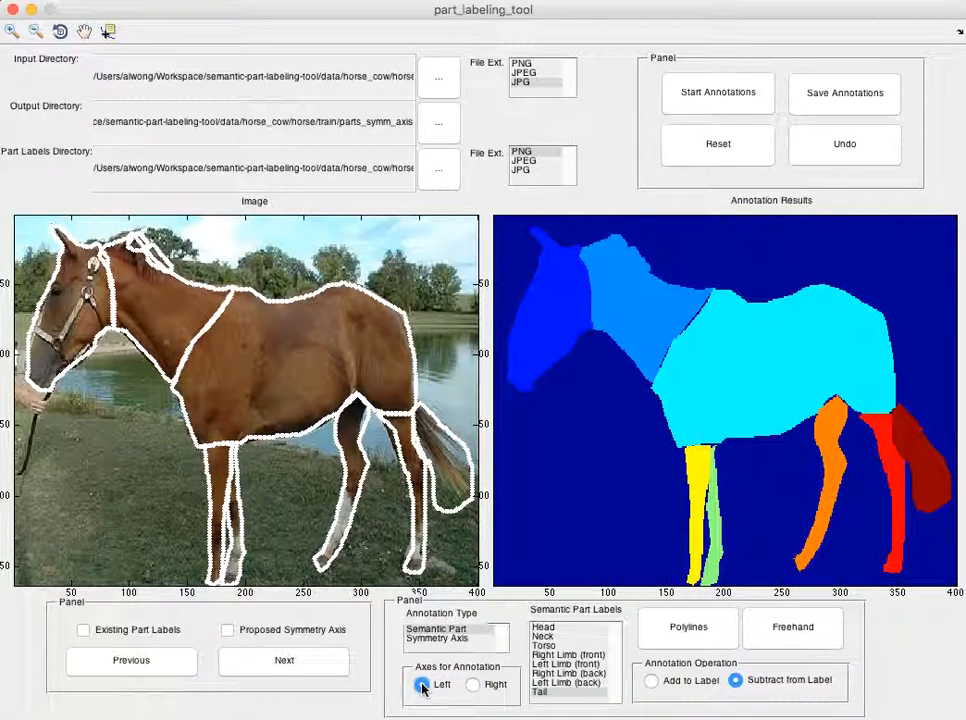
{"action": "left_click", "coordinate": [792, 627]}
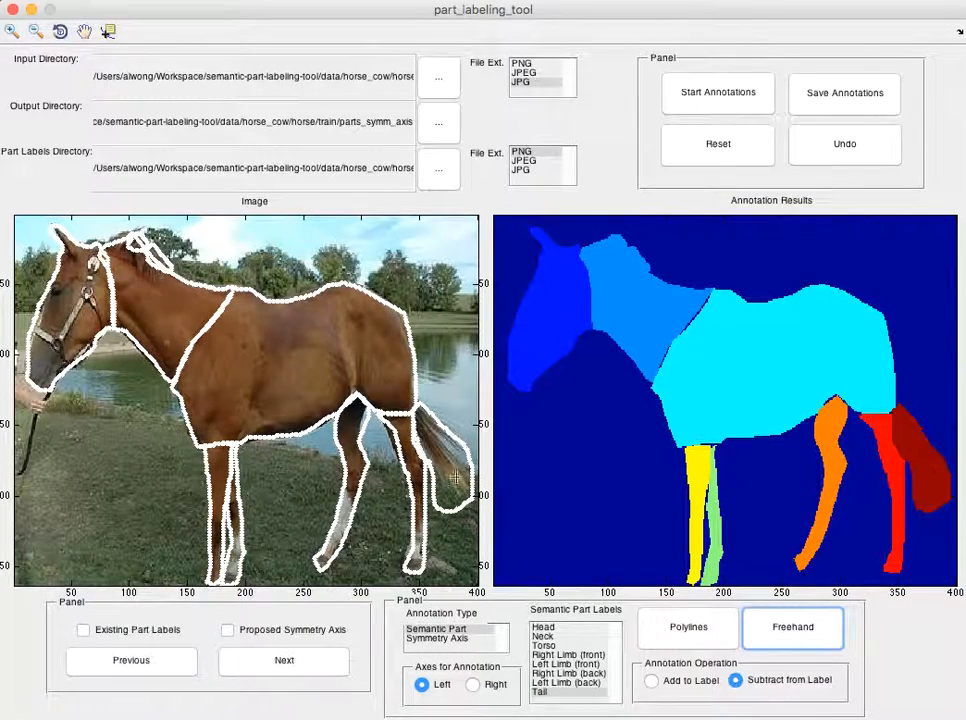
{"action": "left_click_drag", "start_coordinate": [422, 444], "coordinate": [433, 458]}
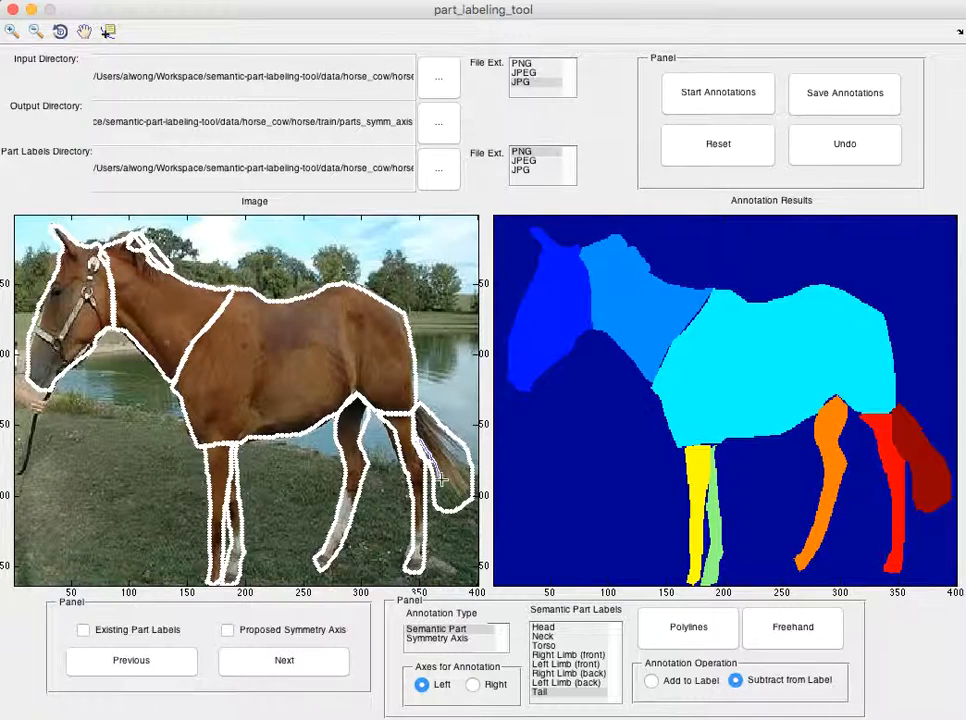
{"action": "left_click_drag", "start_coordinate": [434, 505], "coordinate": [428, 470]}
{"action": "mouse_move", "coordinate": [440, 514]}
{"action": "left_mouse_down"}
{"action": "mouse_move", "coordinate": [438, 479]}
{"action": "mouse_move", "coordinate": [429, 495]}
{"action": "left_mouse_up"}
- Trim the Tail label's edge beside the hind leg with a freehand subtraction drawn on the annotation results image
{"action": "left_click", "coordinate": [788, 628]}
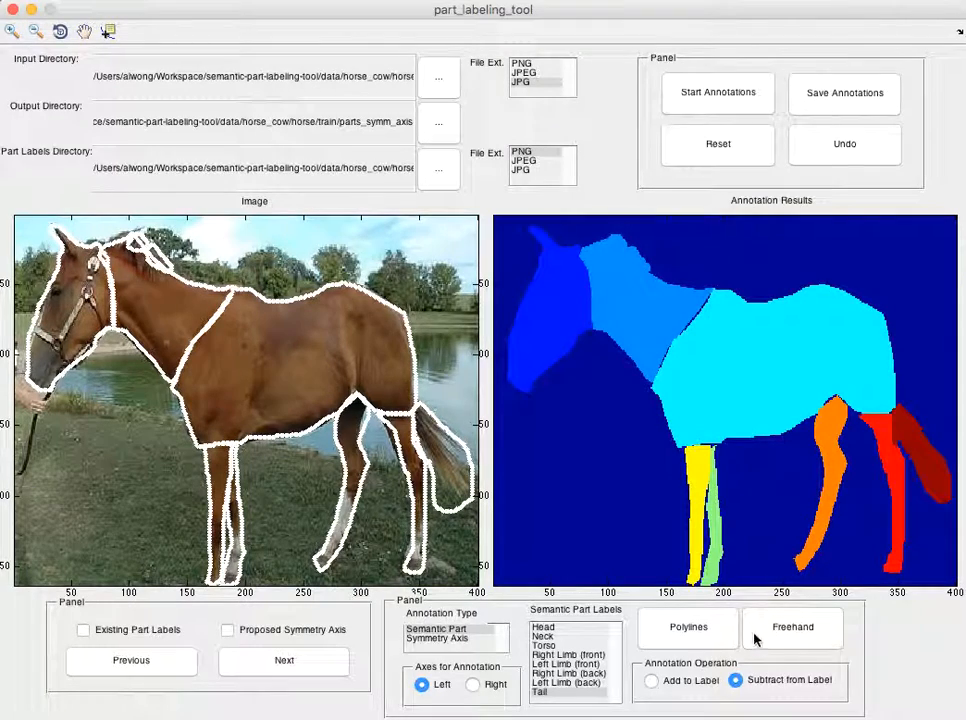
{"action": "left_click", "coordinate": [472, 684]}
{"action": "left_click", "coordinate": [793, 627]}
{"action": "mouse_move", "coordinate": [923, 494]}
{"action": "left_mouse_down"}
{"action": "mouse_move", "coordinate": [908, 474]}
{"action": "mouse_move", "coordinate": [915, 492]}
{"action": "left_mouse_up"}
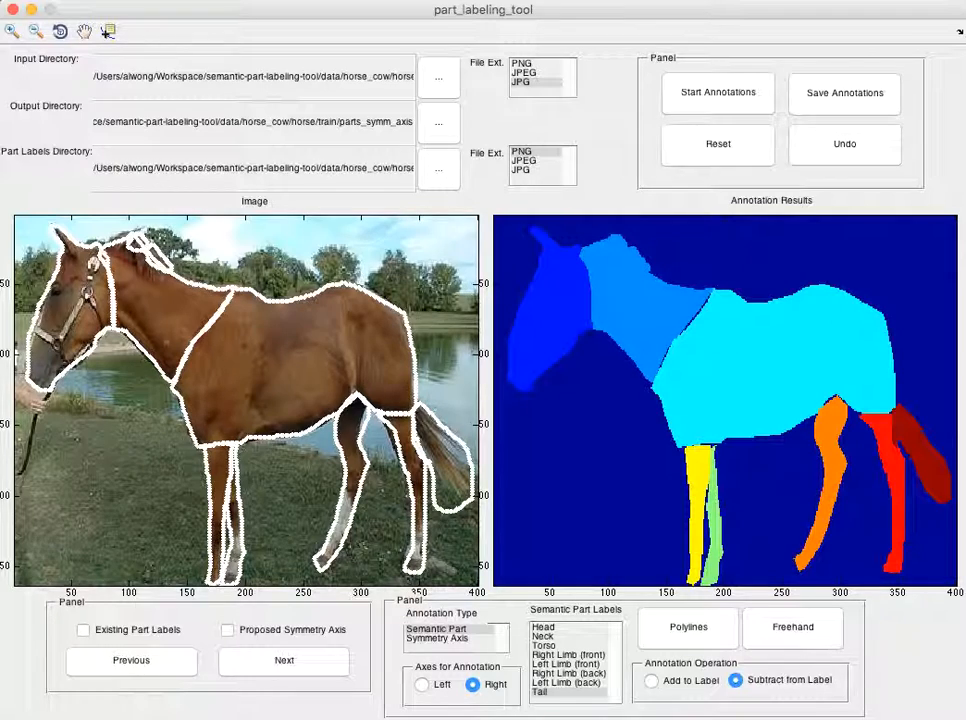
- Set the annotation type to Symmetry Axis for the Head label and the annotation operation to Add to Label
{"action": "left_click", "coordinate": [452, 638]}
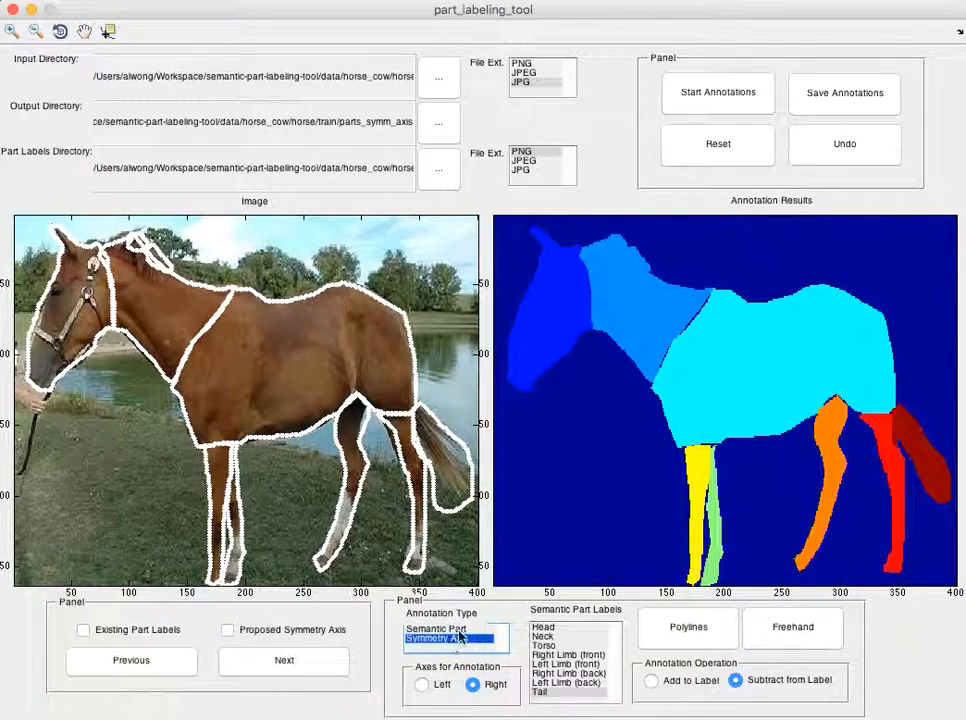
{"action": "left_click", "coordinate": [543, 627]}
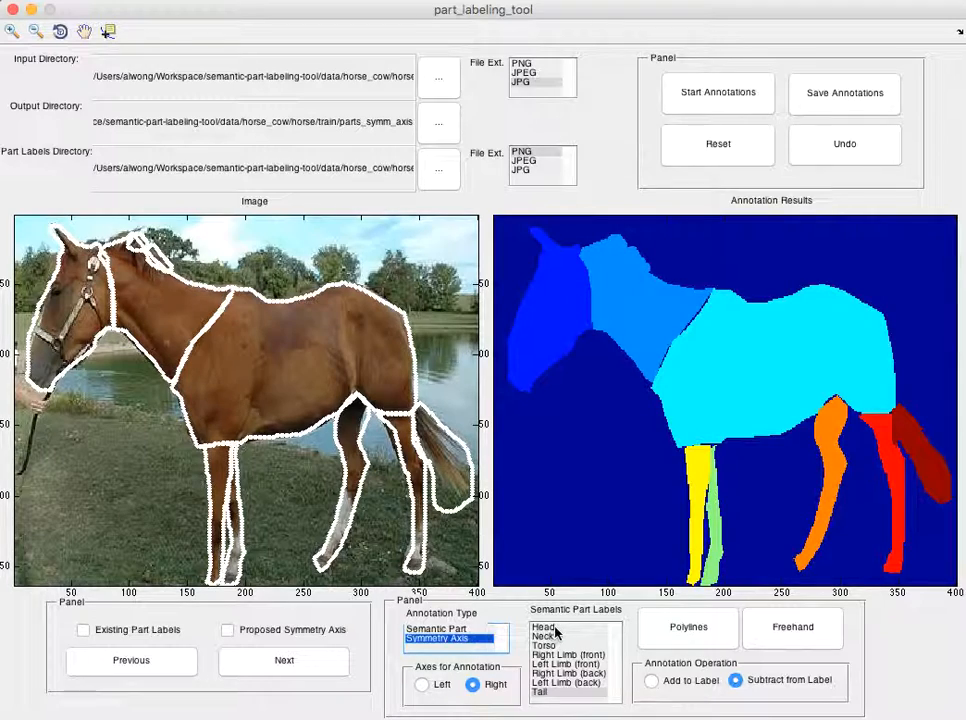
{"action": "left_click", "coordinate": [660, 682]}
- Draw freehand symmetry axes through the middle of the Head and Neck regions on the annotation results image
{"action": "left_click", "coordinate": [793, 627]}
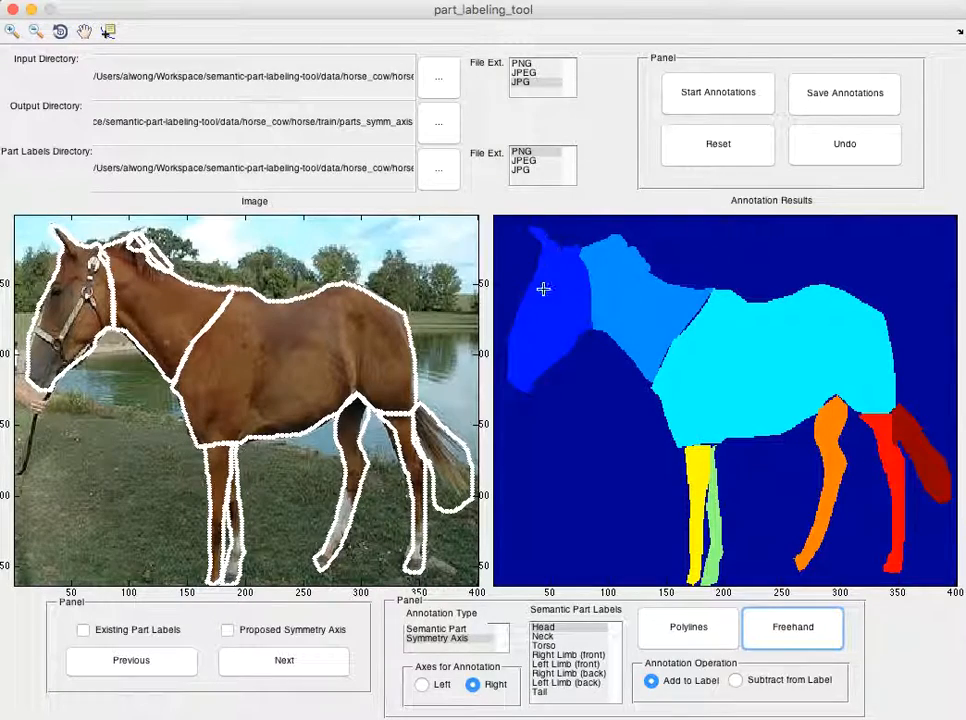
{"action": "left_click_drag", "start_coordinate": [528, 349], "coordinate": [563, 290]}
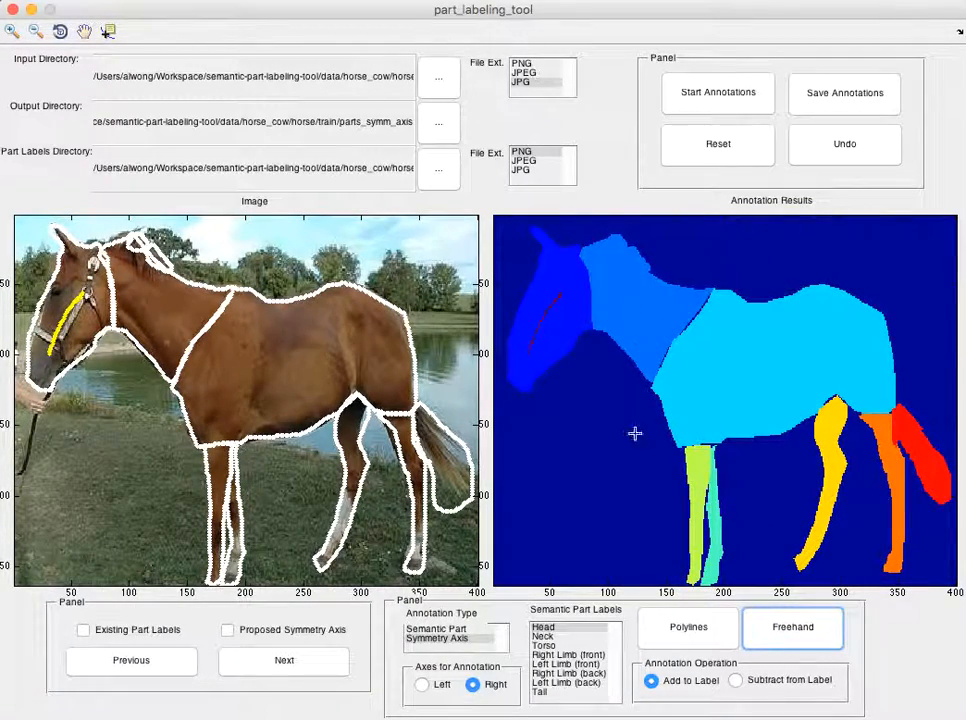
{"action": "left_click", "coordinate": [553, 637]}
{"action": "left_click", "coordinate": [790, 628]}
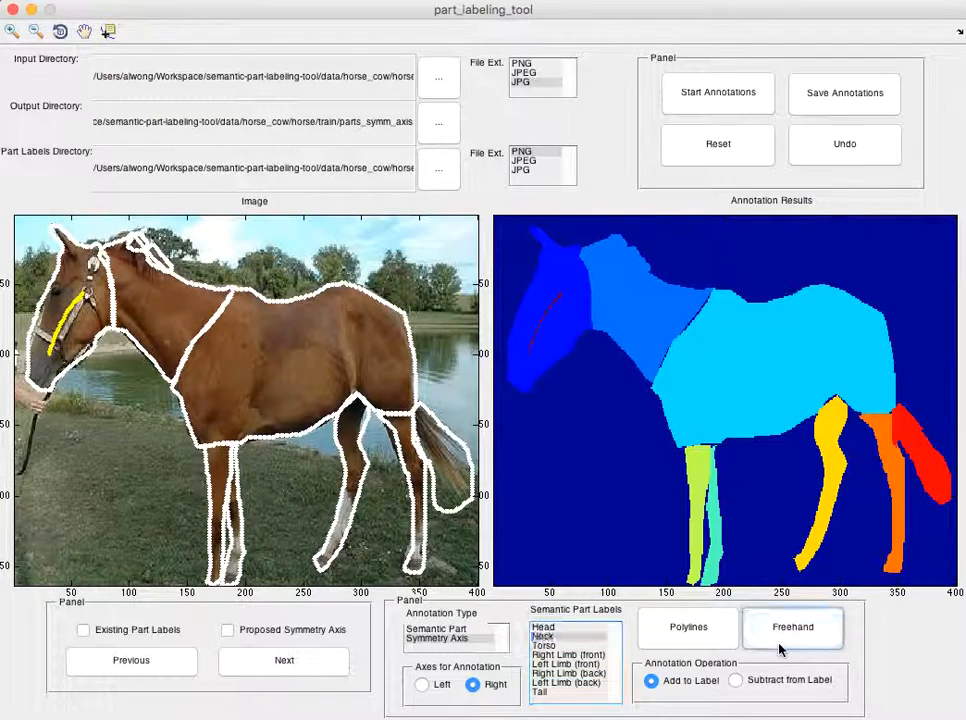
{"action": "left_click_drag", "start_coordinate": [612, 291], "coordinate": [661, 324]}
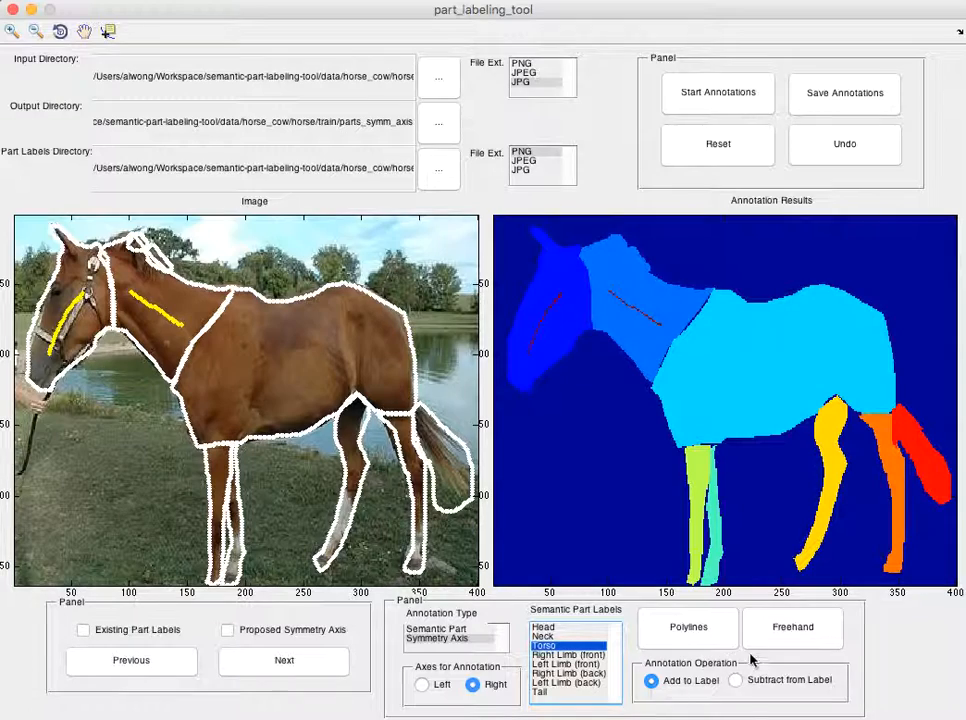
- Draw freehand symmetry axes lengthwise through the torso and down the front-most front leg, using the Torso and Right Limb (front) labels
{"action": "left_click", "coordinate": [797, 638]}
{"action": "left_click_drag", "start_coordinate": [701, 383], "coordinate": [846, 348]}
{"action": "left_click", "coordinate": [566, 655]}
{"action": "left_click", "coordinate": [793, 627]}
{"action": "left_click_drag", "start_coordinate": [698, 459], "coordinate": [697, 462]}
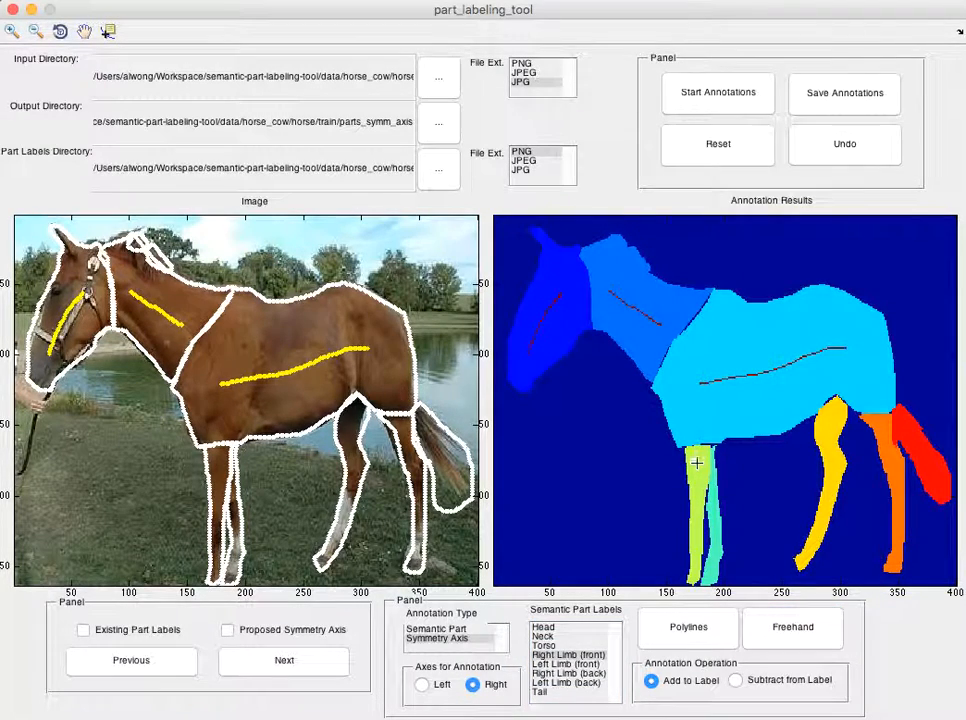
{"action": "left_click_drag", "start_coordinate": [695, 565], "coordinate": [694, 567]}
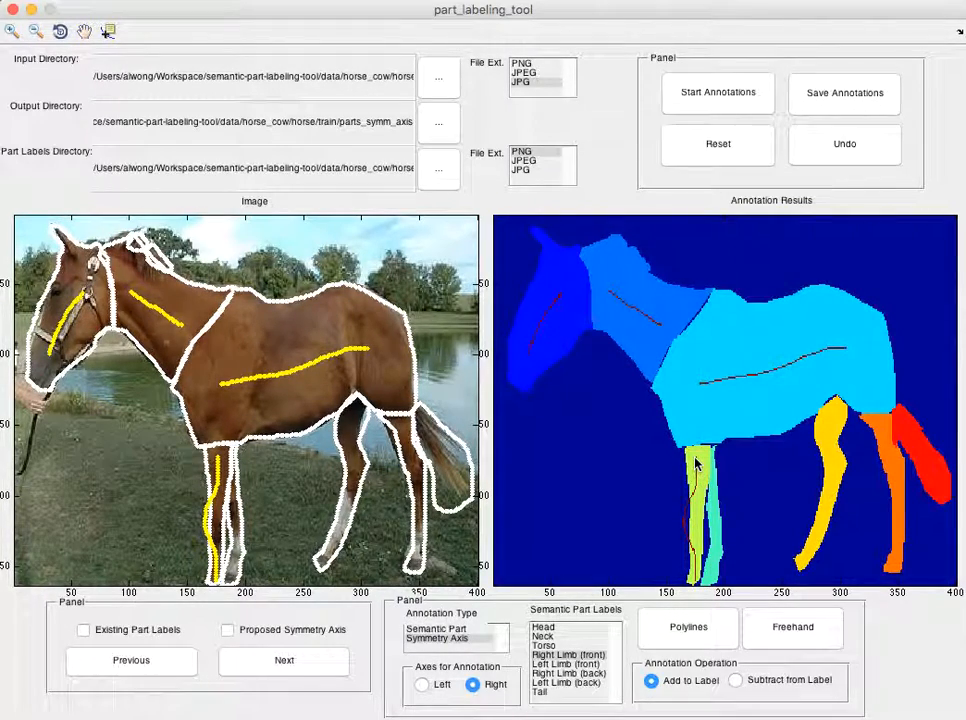
- Undo the four symmetry axes drawn on the front leg, torso, neck and head
{"action": "left_click", "coordinate": [840, 146]}
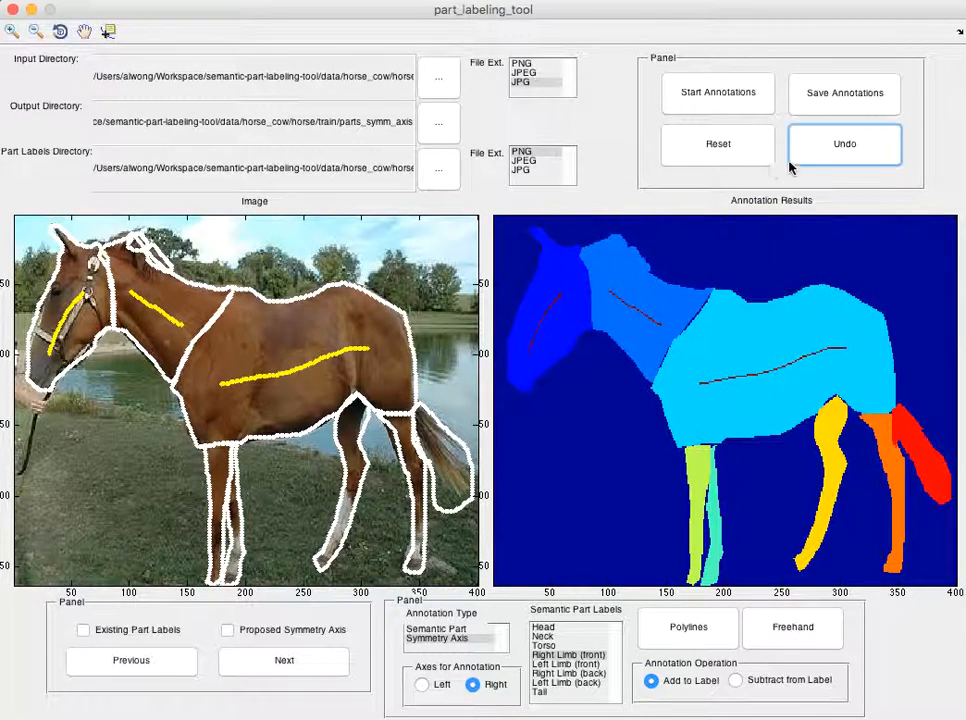
{"action": "left_click", "coordinate": [830, 150]}
{"action": "left_click", "coordinate": [828, 150]}
{"action": "left_click", "coordinate": [827, 150]}
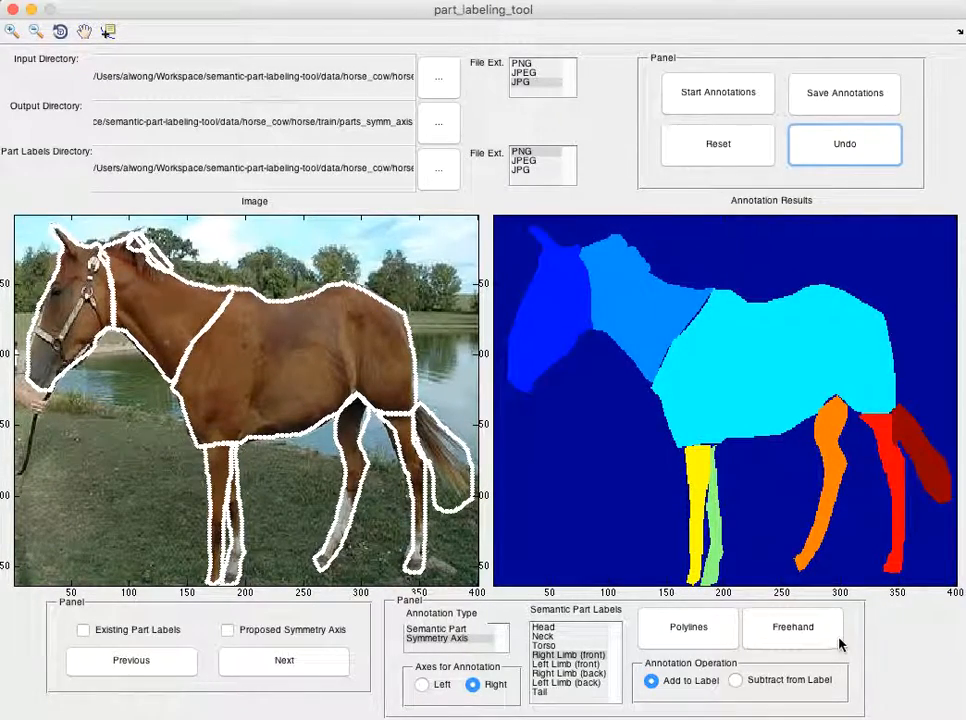
- Draw freehand symmetry axes through the middle of the head and neck regions, using the Head and Neck labels
{"action": "left_click", "coordinate": [550, 627]}
{"action": "left_click", "coordinate": [793, 627]}
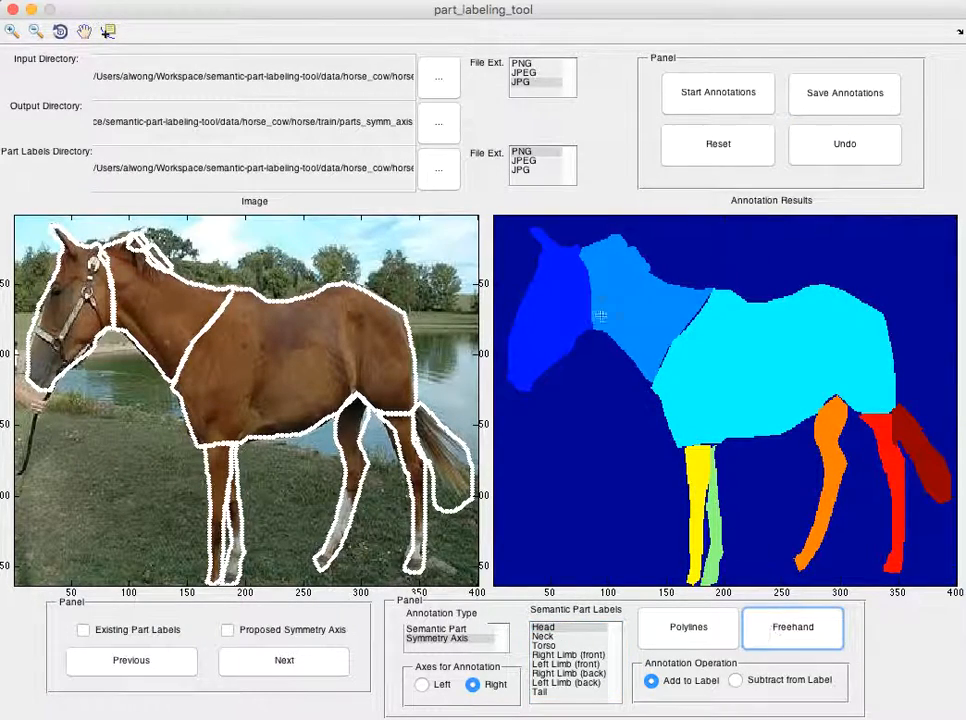
{"action": "mouse_move", "coordinate": [533, 344]}
{"action": "left_mouse_down"}
{"action": "mouse_move", "coordinate": [562, 290]}
{"action": "mouse_move", "coordinate": [651, 329]}
{"action": "left_mouse_up"}
{"action": "left_click", "coordinate": [545, 636]}
{"action": "left_click", "coordinate": [771, 636]}
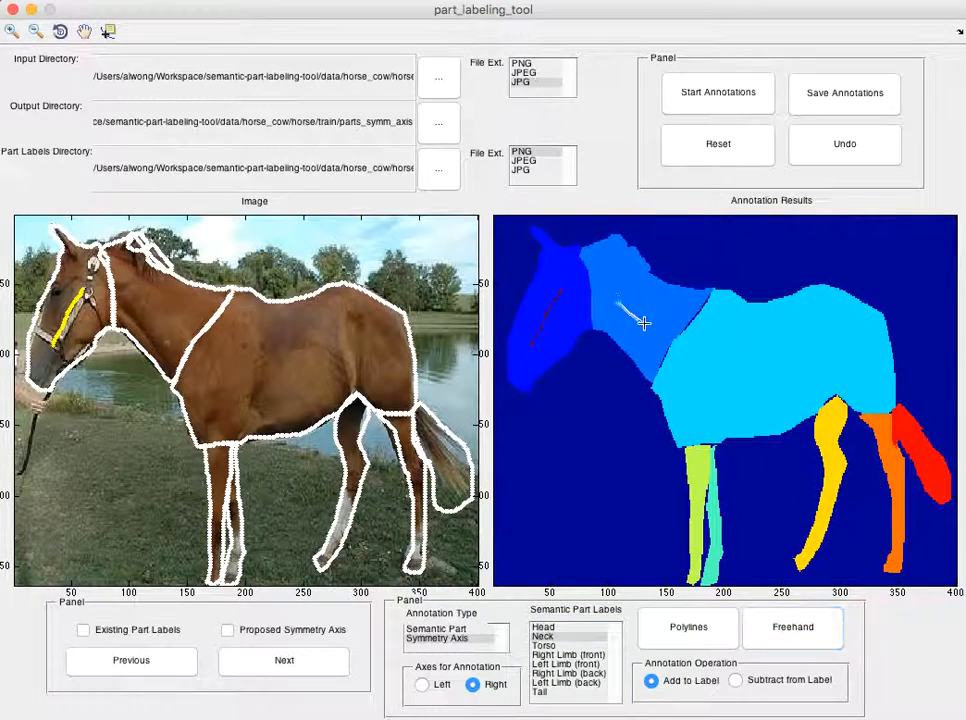
- Draw an arched freehand symmetry axis lengthwise through the torso region with the Torso label
{"action": "left_click", "coordinate": [575, 646]}
{"action": "left_click", "coordinate": [793, 627]}
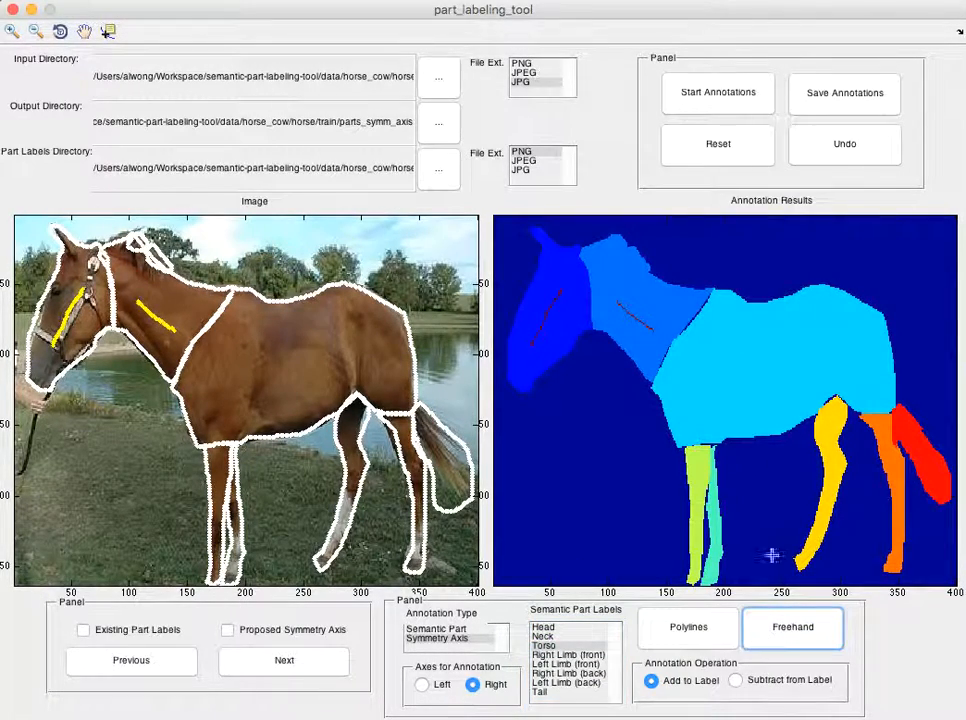
{"action": "mouse_move", "coordinate": [699, 383]}
{"action": "left_mouse_down"}
{"action": "mouse_move", "coordinate": [776, 348]}
{"action": "mouse_move", "coordinate": [862, 366]}
{"action": "left_mouse_up"}
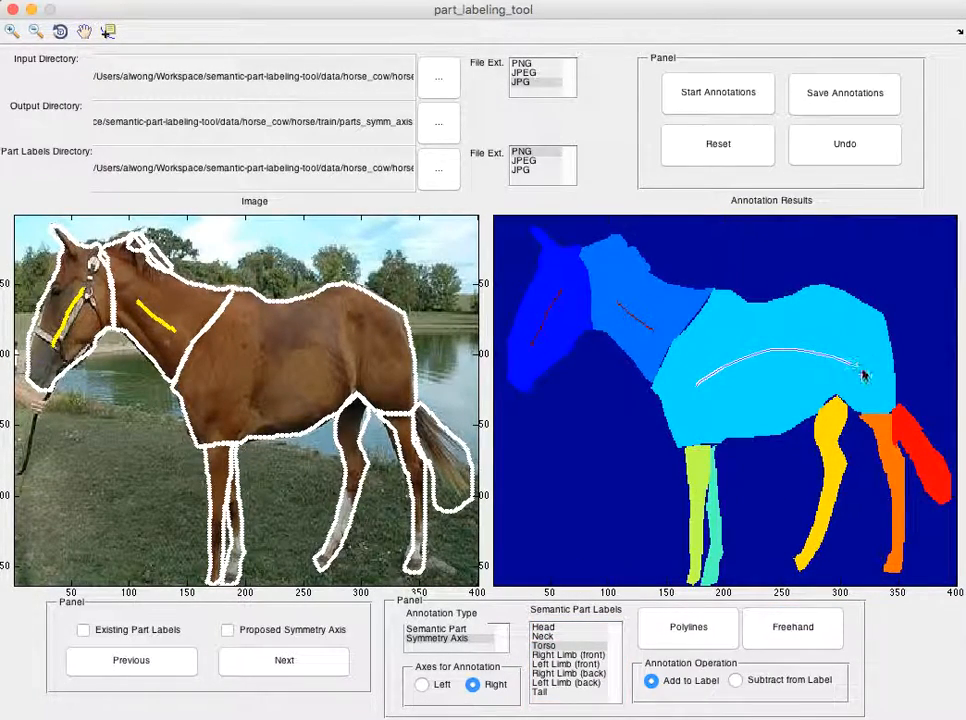
- Draw freehand symmetry axes along both front legs, using Right Limb (front) for the teal leg and Left Limb (front) for the yellow-green leg
{"action": "left_click", "coordinate": [568, 655]}
{"action": "left_click", "coordinate": [790, 628]}
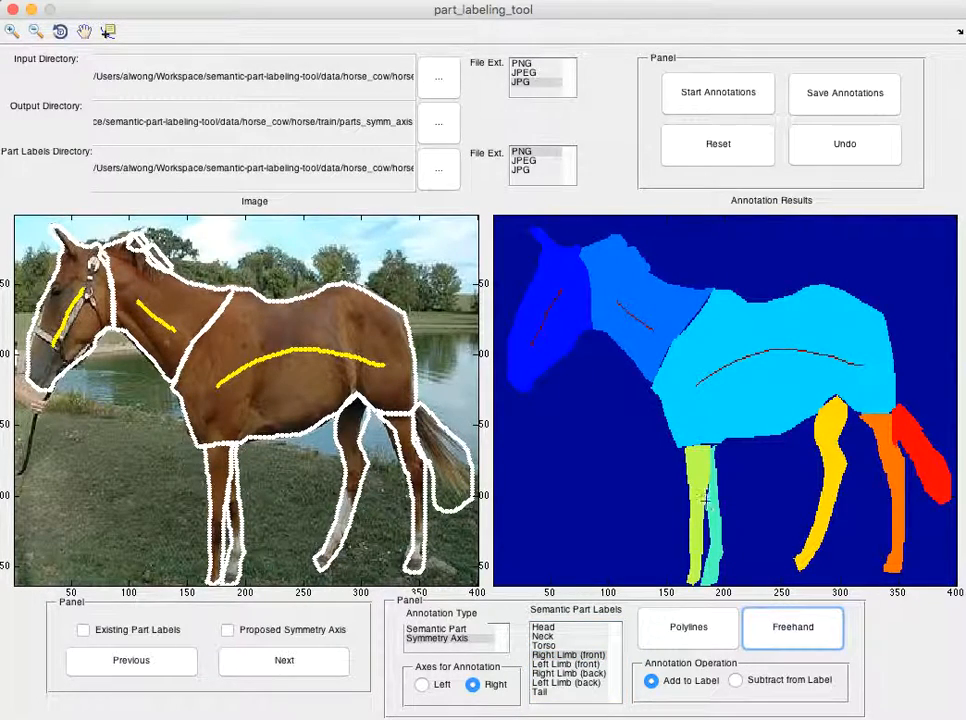
{"action": "left_click_drag", "start_coordinate": [717, 543], "coordinate": [714, 488]}
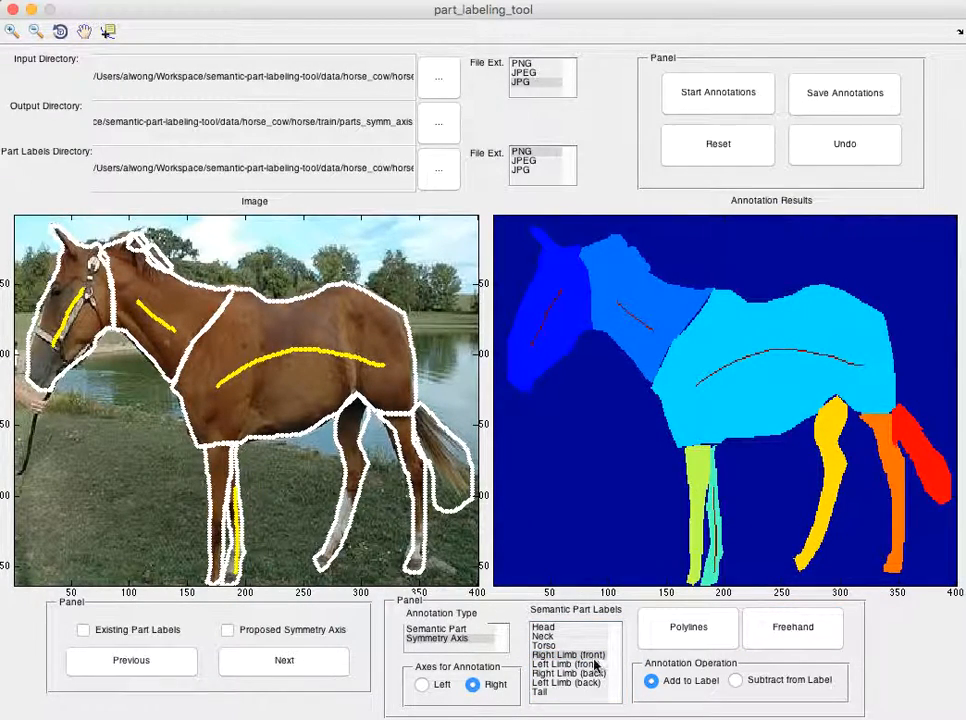
{"action": "left_click", "coordinate": [780, 642]}
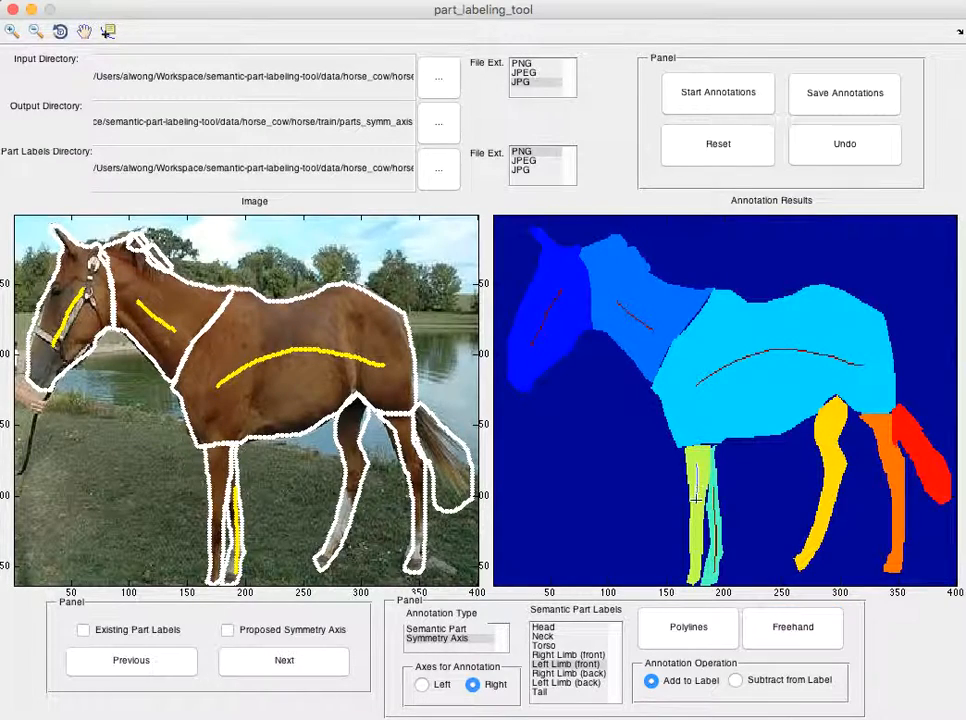
{"action": "left_click_drag", "start_coordinate": [694, 543], "coordinate": [692, 578]}
- Draw freehand symmetry axes along both back legs, using Right Limb (back) for the yellow leg and Left Limb (back) for the orange leg
{"action": "left_click", "coordinate": [567, 673]}
{"action": "left_click", "coordinate": [790, 628]}
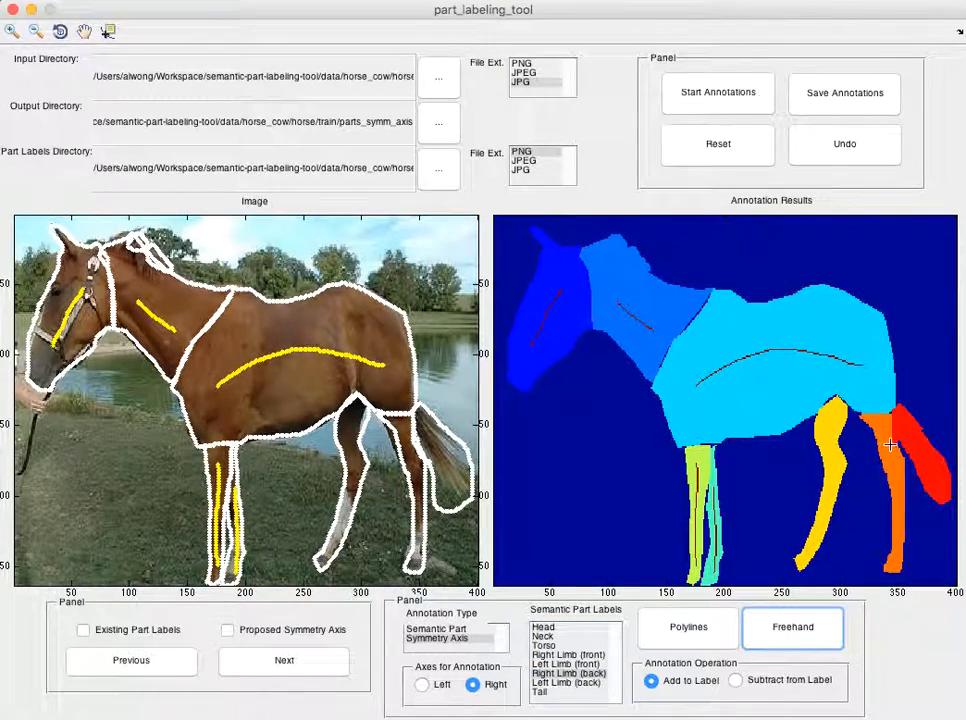
{"action": "left_click_drag", "start_coordinate": [829, 406], "coordinate": [832, 461]}
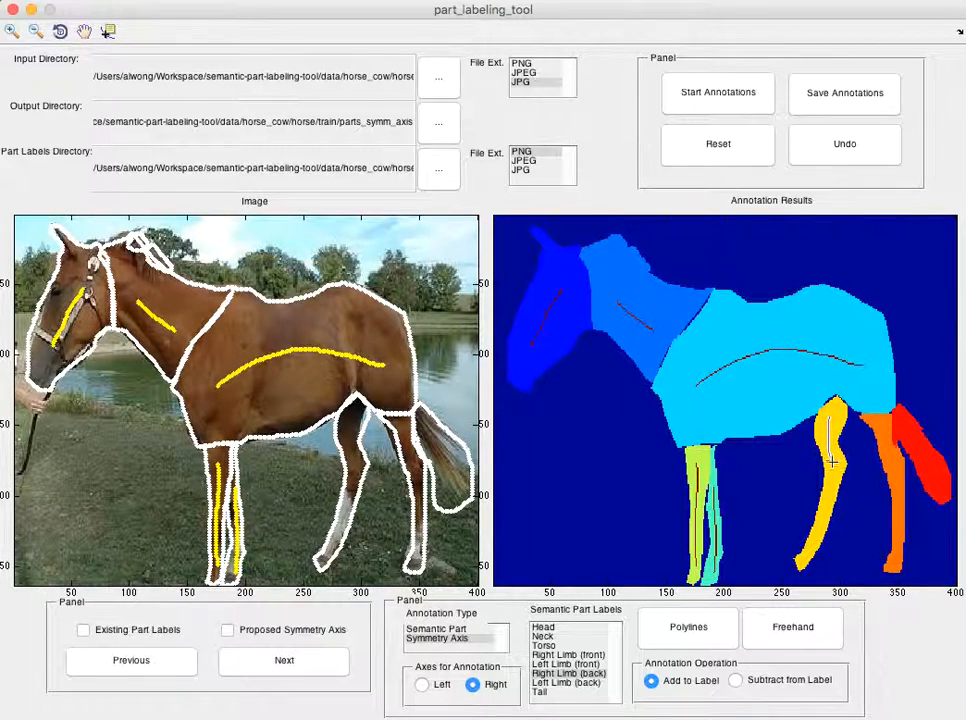
{"action": "left_click", "coordinate": [566, 682]}
{"action": "left_click", "coordinate": [800, 640]}
{"action": "left_click_drag", "start_coordinate": [877, 420], "coordinate": [893, 487]}
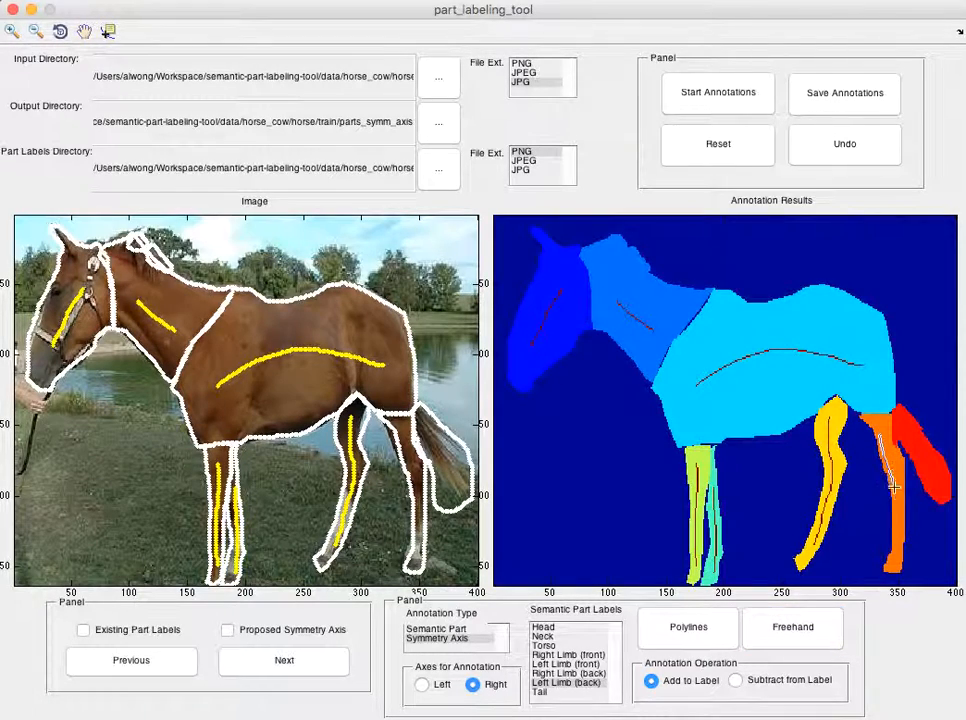
- Draw a freehand symmetry axis along the middle of the tail region with the Tail label
{"action": "left_click", "coordinate": [586, 692]}
{"action": "left_click", "coordinate": [764, 627]}
{"action": "left_click_drag", "start_coordinate": [905, 440], "coordinate": [937, 483]}
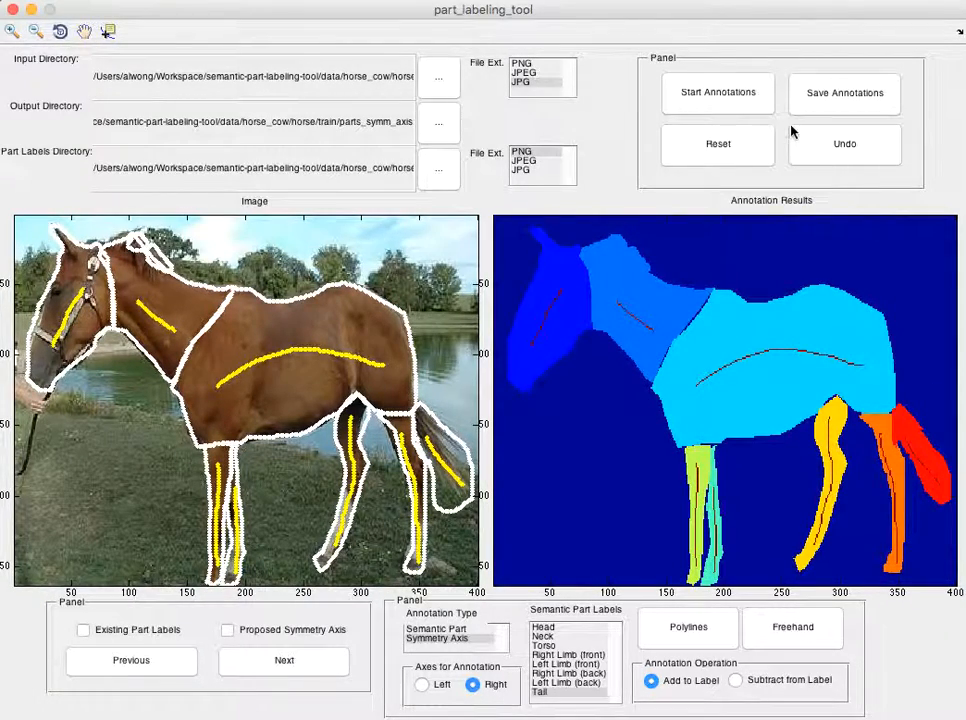
- Save the annotations and advance to the next horse image, loading its existing set of annotations
{"action": "left_click", "coordinate": [826, 100]}
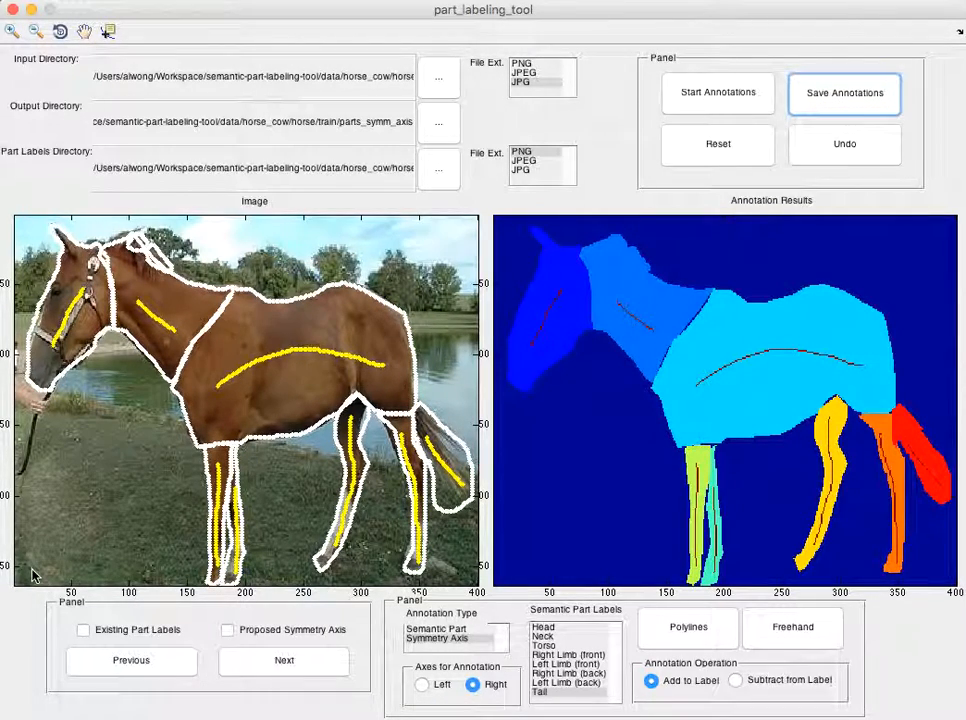
{"action": "left_click", "coordinate": [258, 666]}
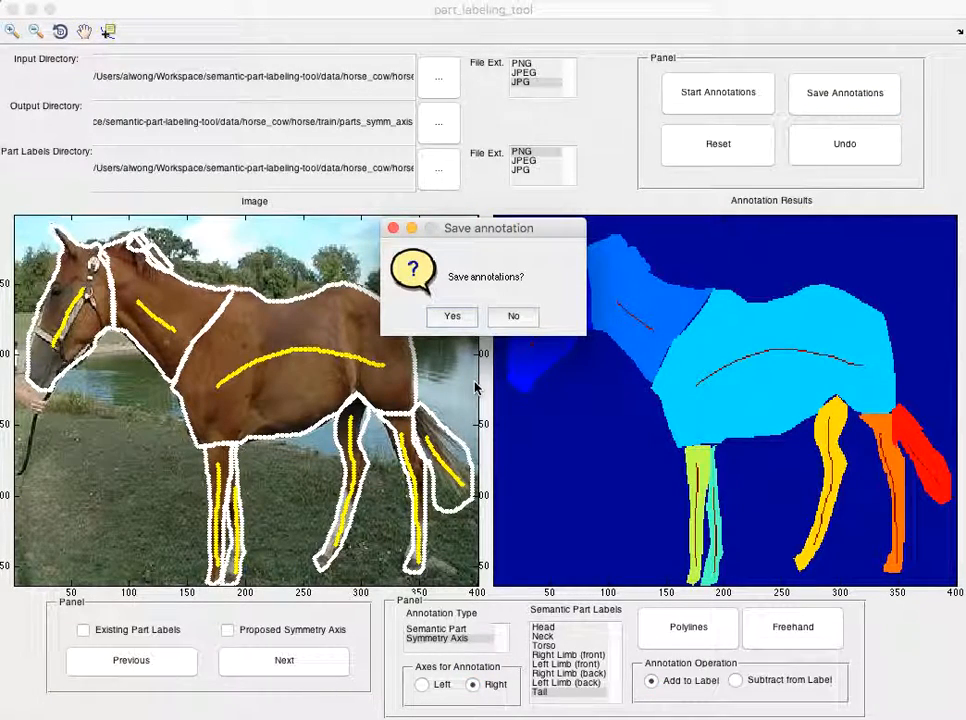
{"action": "left_click", "coordinate": [456, 318]}
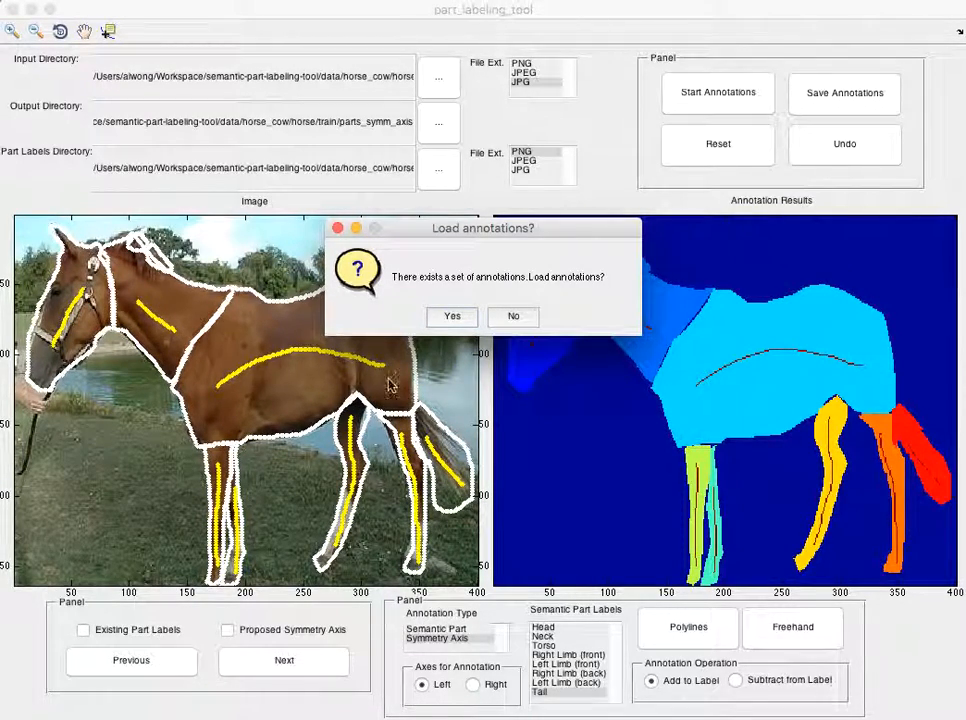
{"action": "left_click", "coordinate": [453, 316]}
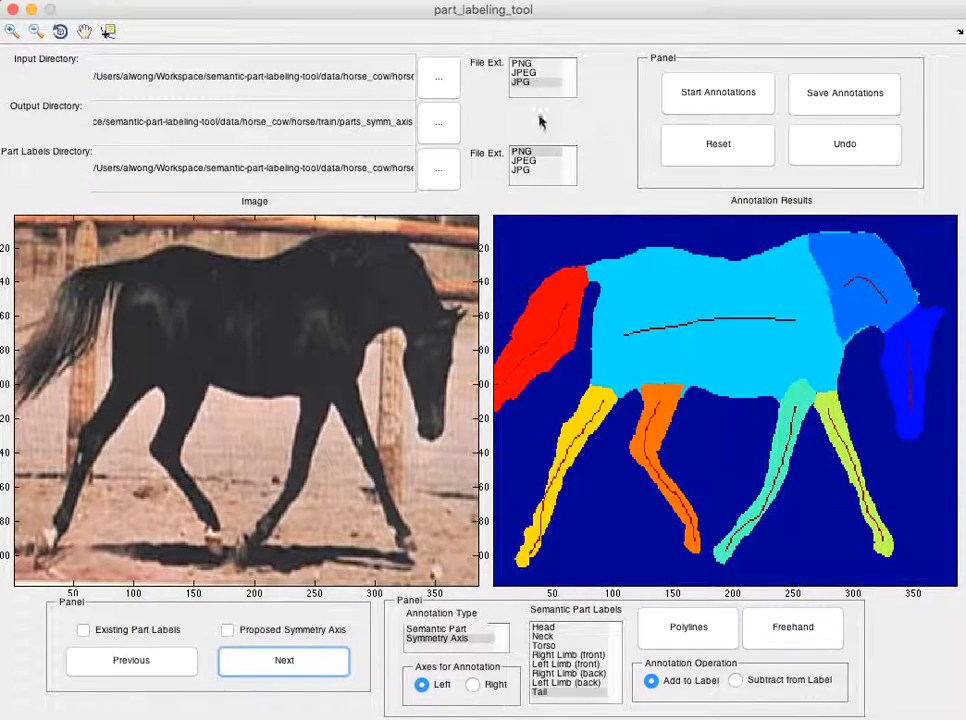
- Reset the black horse's annotations, and bring in the existing part labels with the proposed symmetry axes
{"action": "left_click", "coordinate": [719, 150]}
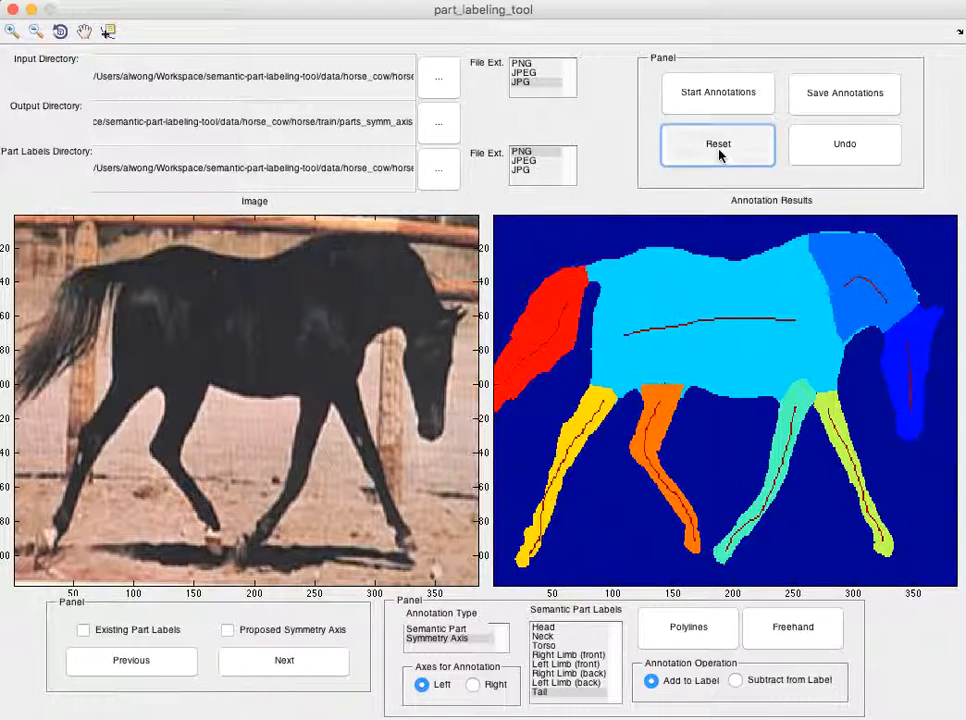
{"action": "left_click", "coordinate": [451, 318]}
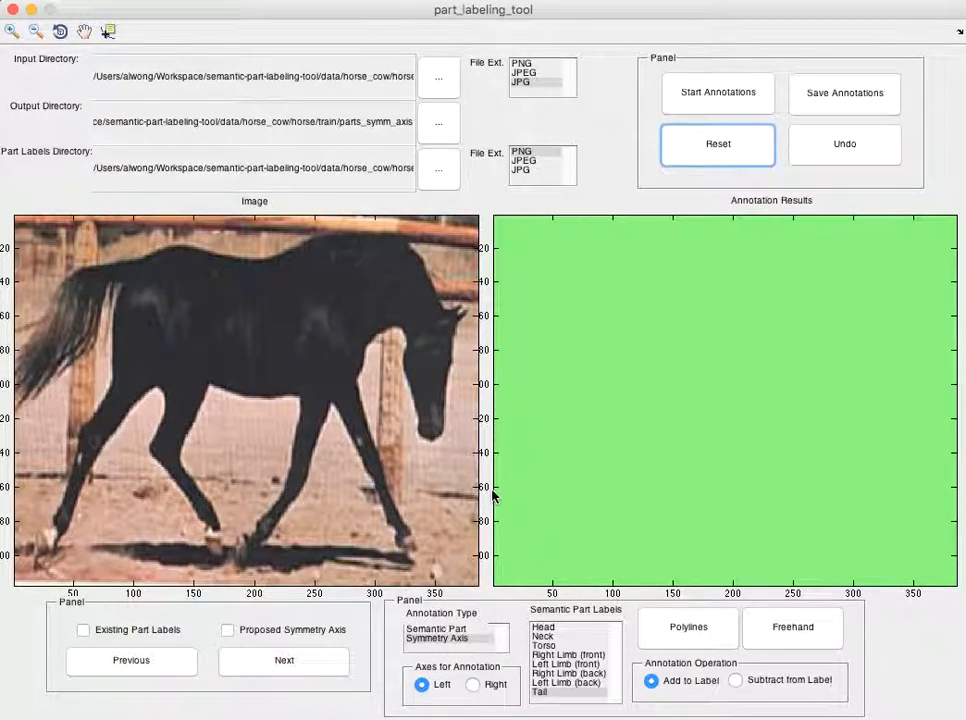
{"action": "left_click", "coordinate": [83, 630]}
{"action": "left_click", "coordinate": [227, 630]}
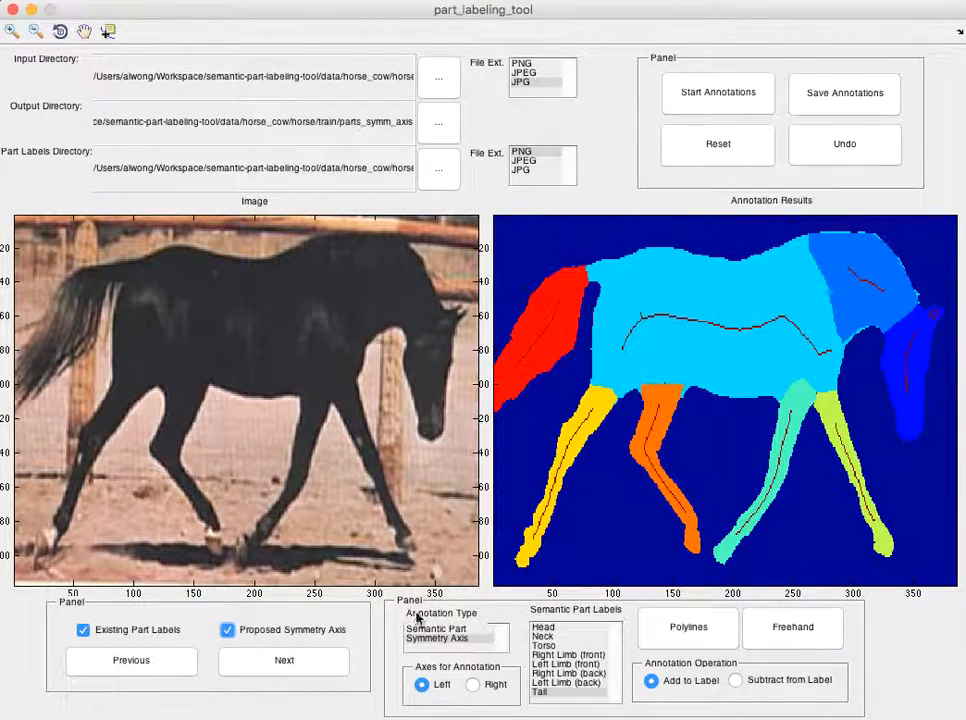
- Subtract the stray symmetry axis loop at the ear tip freehand, using the Head label on the right axes
{"action": "left_click", "coordinate": [577, 628]}
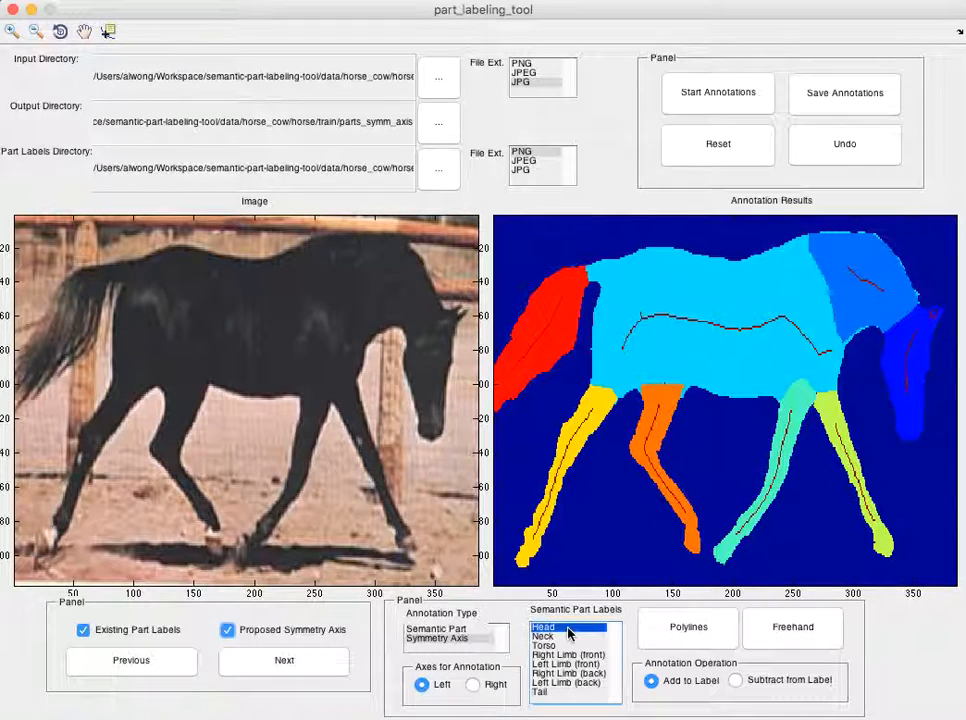
{"action": "left_click", "coordinate": [737, 680]}
{"action": "left_click", "coordinate": [795, 636]}
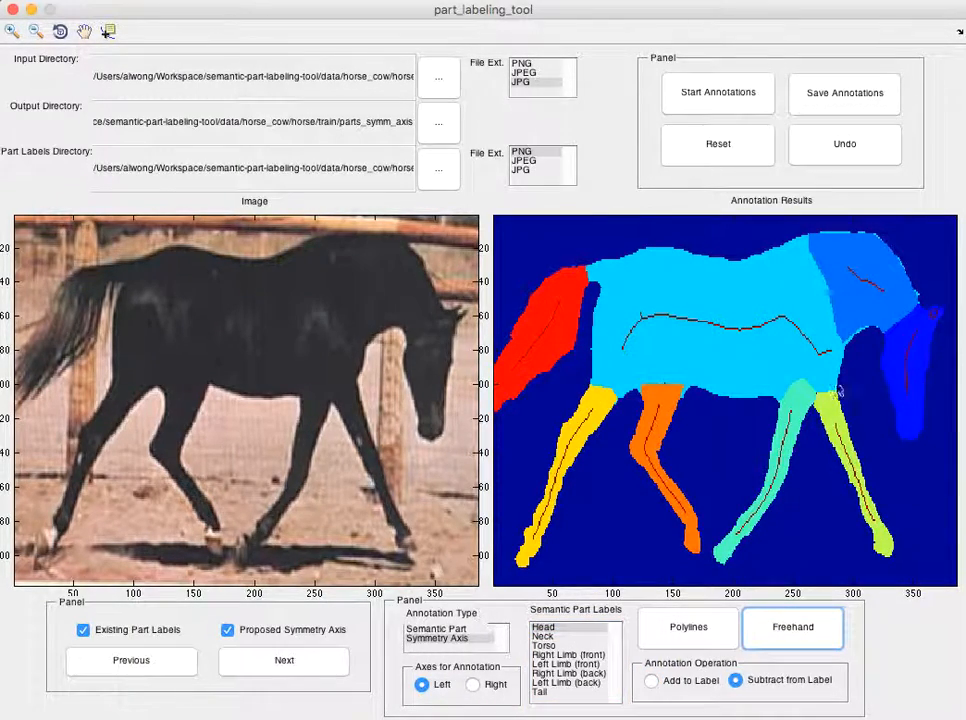
{"action": "left_click", "coordinate": [472, 684]}
{"action": "left_click", "coordinate": [800, 628]}
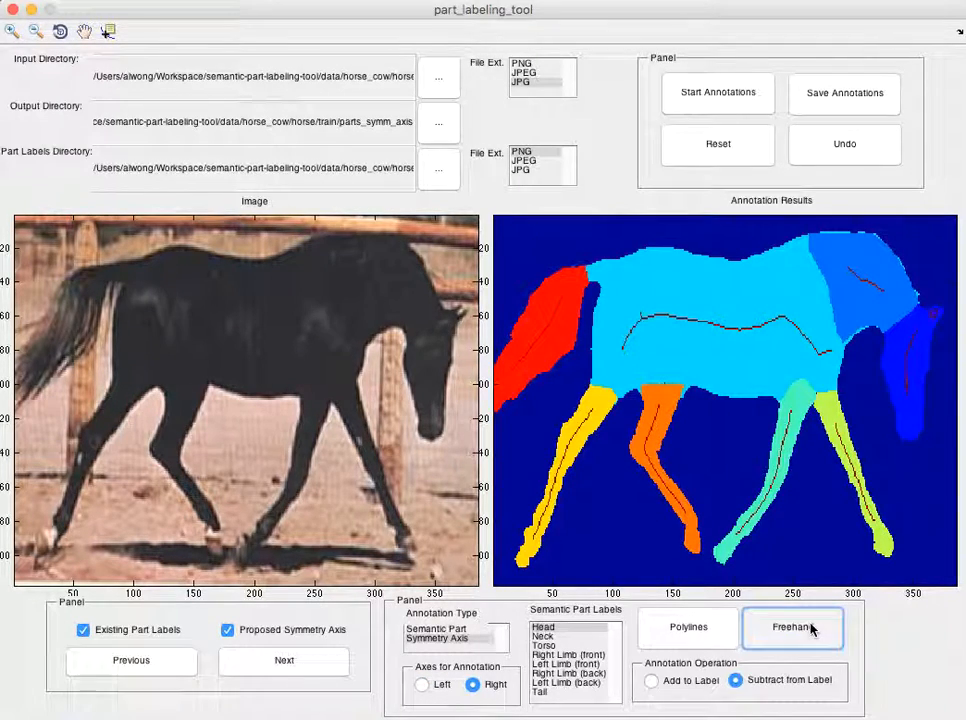
{"action": "mouse_move", "coordinate": [936, 326]}
{"action": "left_mouse_down"}
{"action": "mouse_move", "coordinate": [924, 303]}
{"action": "mouse_move", "coordinate": [936, 316]}
{"action": "left_mouse_up"}
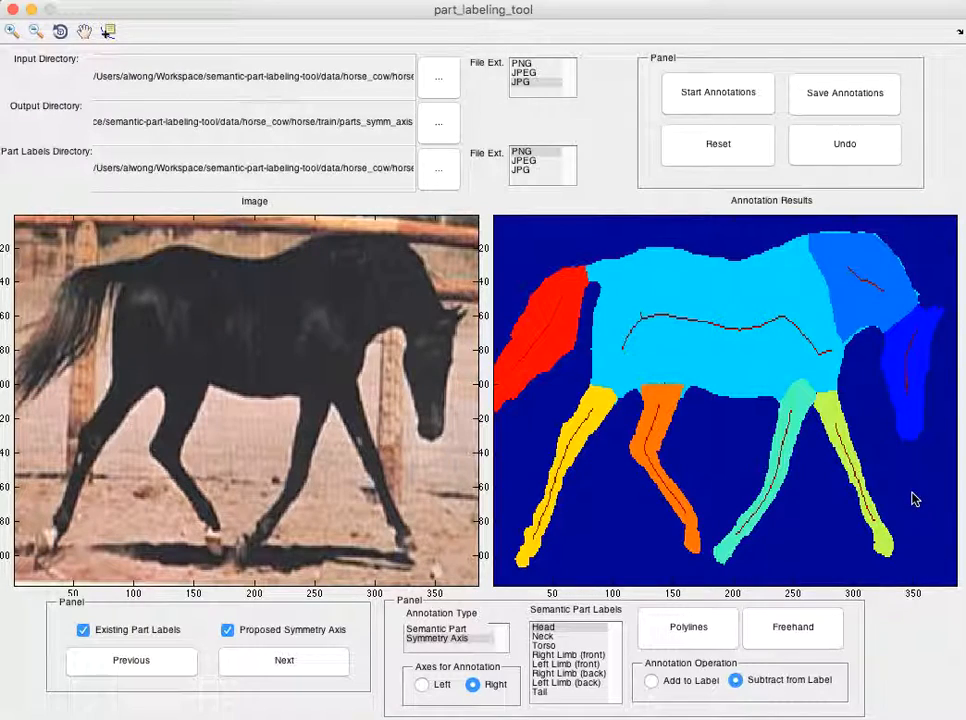
- Try to subtract the small spur near the tail end of the torso's symmetry axis with the Head label selected
{"action": "left_click", "coordinate": [812, 627]}
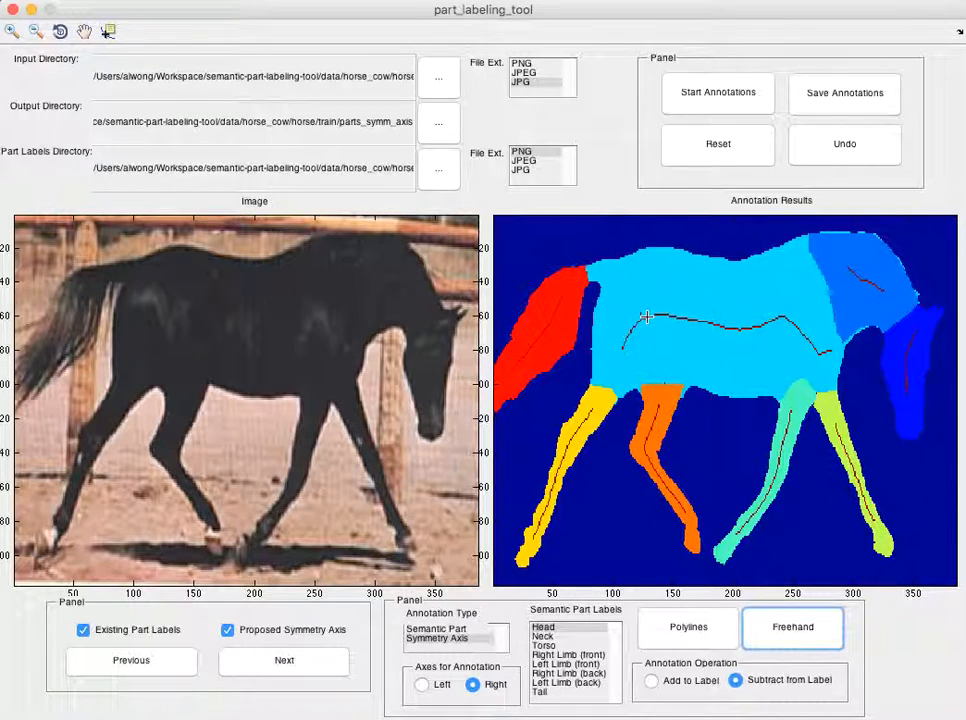
{"action": "mouse_move", "coordinate": [646, 304]}
{"action": "left_mouse_down"}
{"action": "mouse_move", "coordinate": [616, 328]}
{"action": "mouse_move", "coordinate": [670, 362]}
{"action": "mouse_move", "coordinate": [791, 370]}
{"action": "mouse_move", "coordinate": [832, 342]}
{"action": "mouse_move", "coordinate": [750, 292]}
{"action": "mouse_move", "coordinate": [646, 308]}
{"action": "left_mouse_up"}
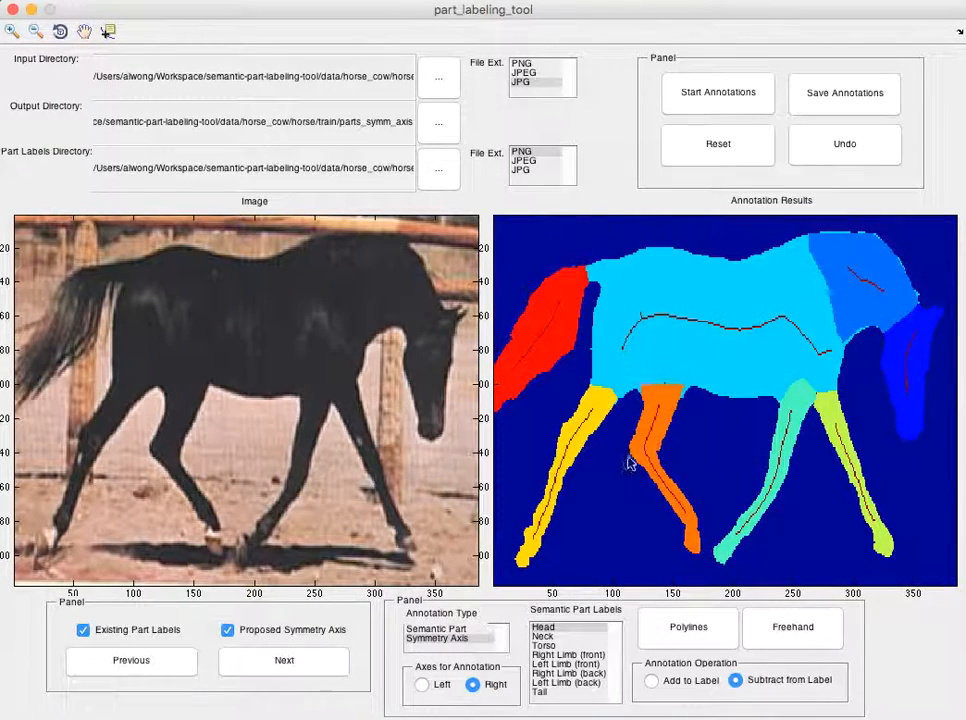
{"action": "left_click", "coordinate": [546, 628]}
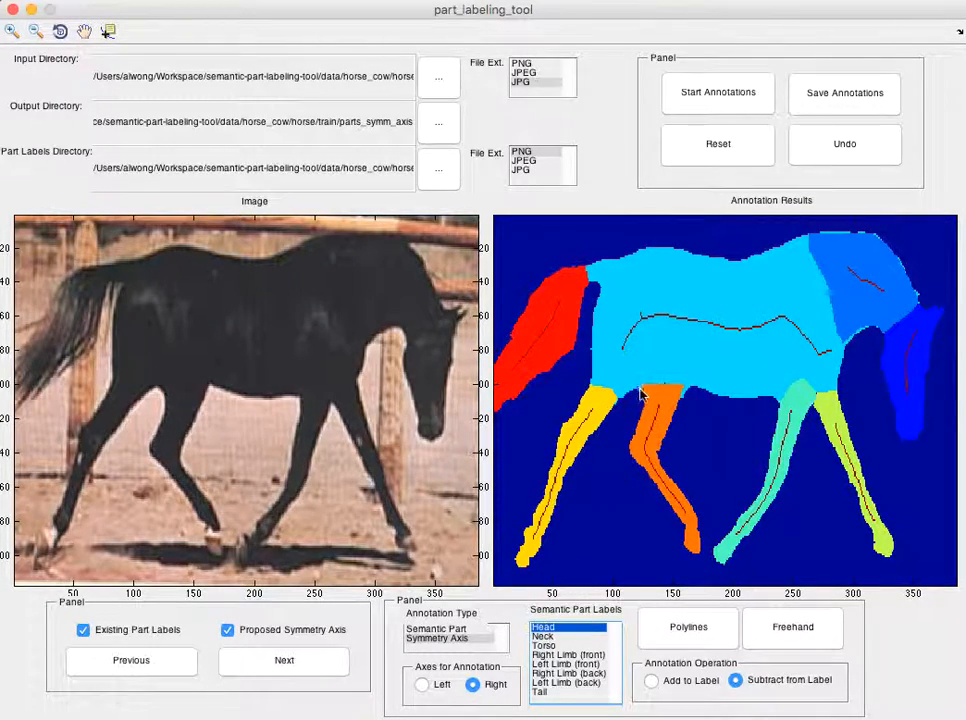
- Subtract the entire proposed symmetry axis from the torso with a freehand outline, using the Torso label
{"action": "left_click", "coordinate": [545, 646]}
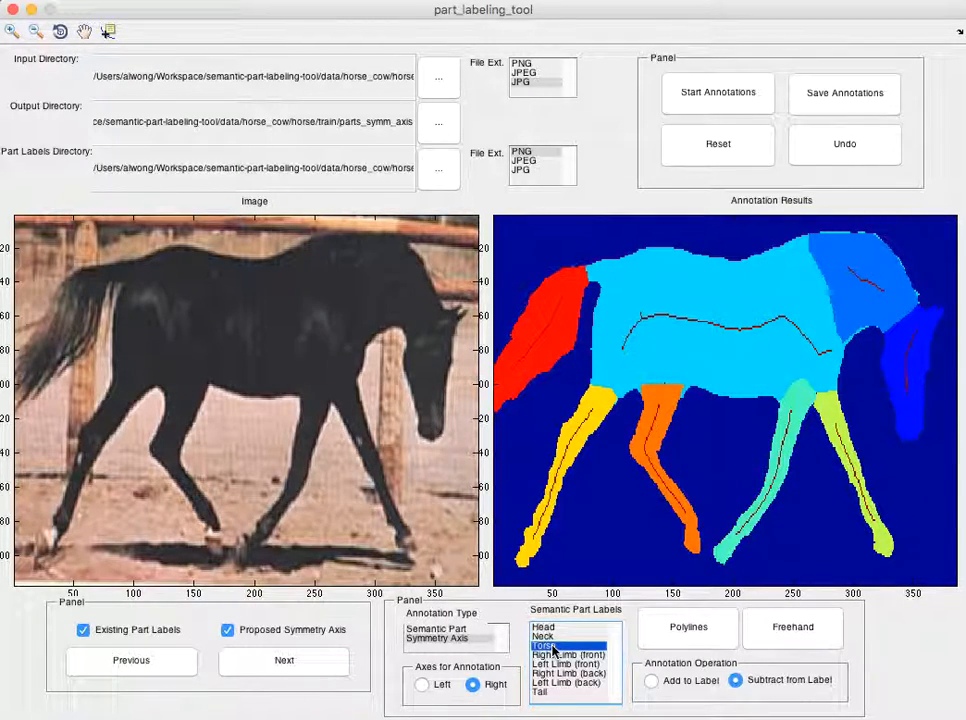
{"action": "left_click", "coordinate": [780, 627]}
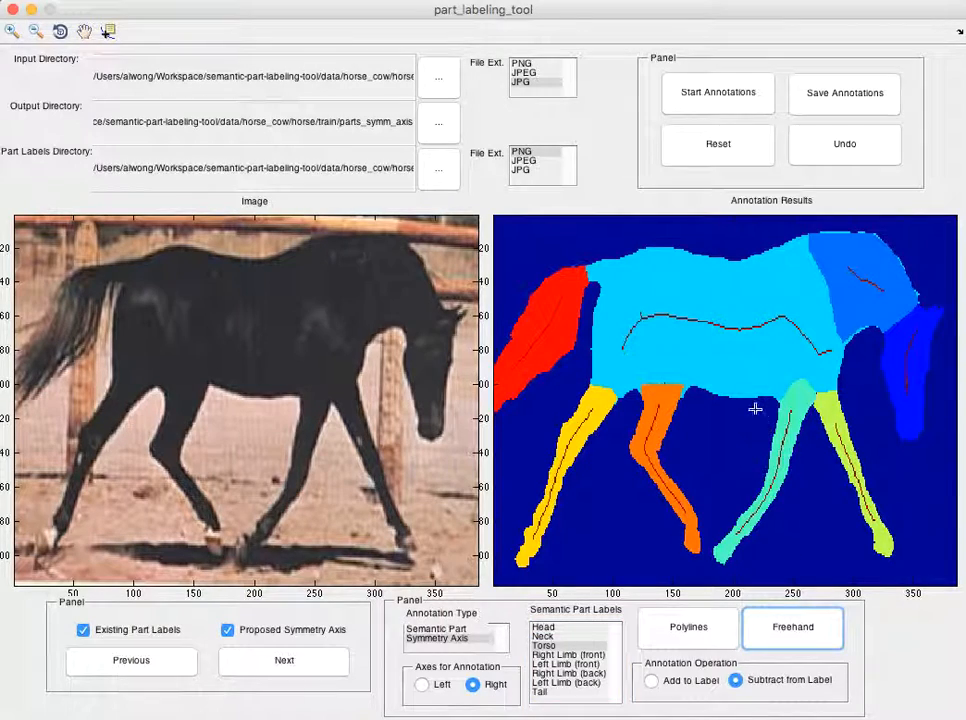
{"action": "mouse_move", "coordinate": [753, 357]}
{"action": "left_mouse_down"}
{"action": "mouse_move", "coordinate": [625, 349]}
{"action": "mouse_move", "coordinate": [615, 318]}
{"action": "mouse_move", "coordinate": [690, 292]}
{"action": "mouse_move", "coordinate": [782, 304]}
{"action": "mouse_move", "coordinate": [824, 335]}
{"action": "mouse_move", "coordinate": [820, 368]}
{"action": "mouse_move", "coordinate": [754, 357]}
{"action": "left_mouse_up"}
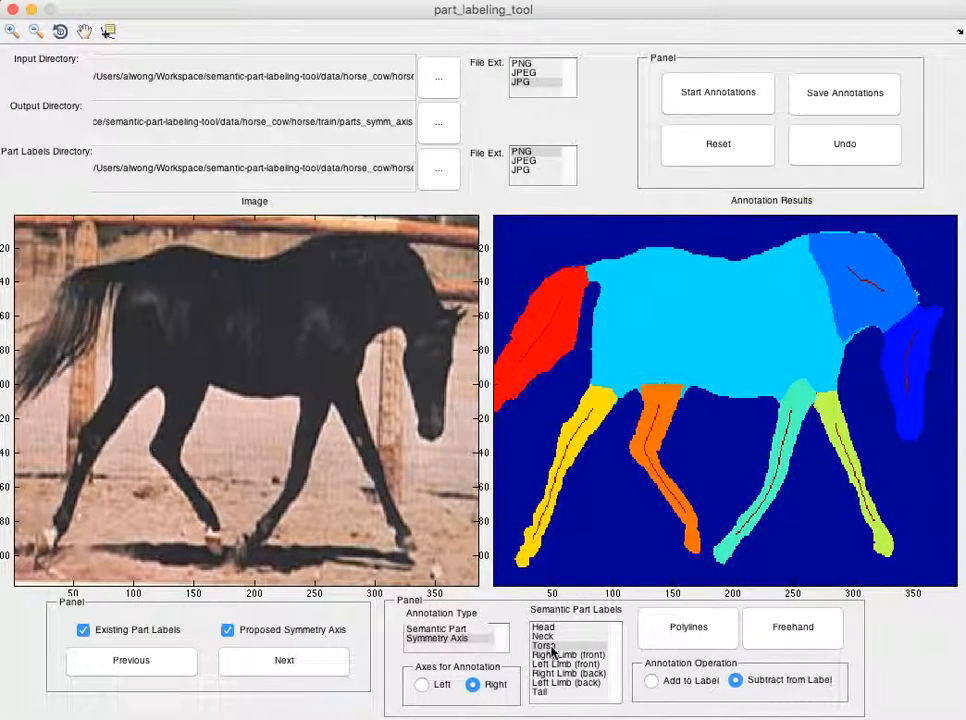
- Add a smoother, gently arched freehand symmetry axis lengthwise through the torso with Add to Label
{"action": "left_click", "coordinate": [651, 680]}
{"action": "left_click", "coordinate": [783, 645]}
{"action": "mouse_move", "coordinate": [620, 338]}
{"action": "left_mouse_down"}
{"action": "mouse_move", "coordinate": [753, 325]}
{"action": "mouse_move", "coordinate": [812, 331]}
{"action": "left_mouse_up"}
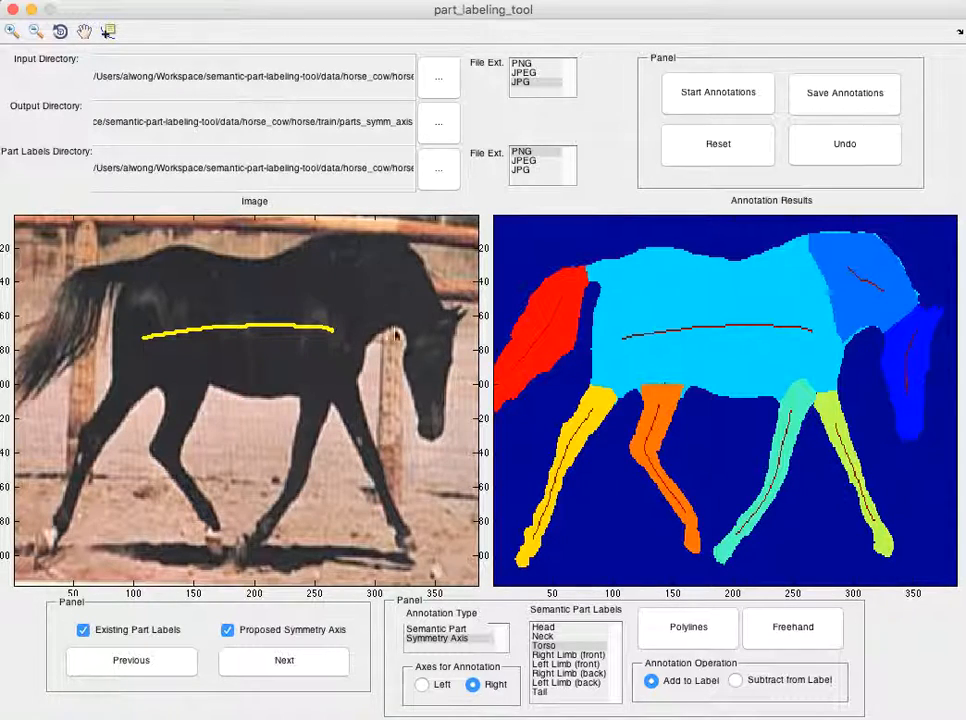
- Subtract a narrow strip of the Torso semantic part along its border with the neck, using a freehand outline
{"action": "left_click", "coordinate": [554, 631]}
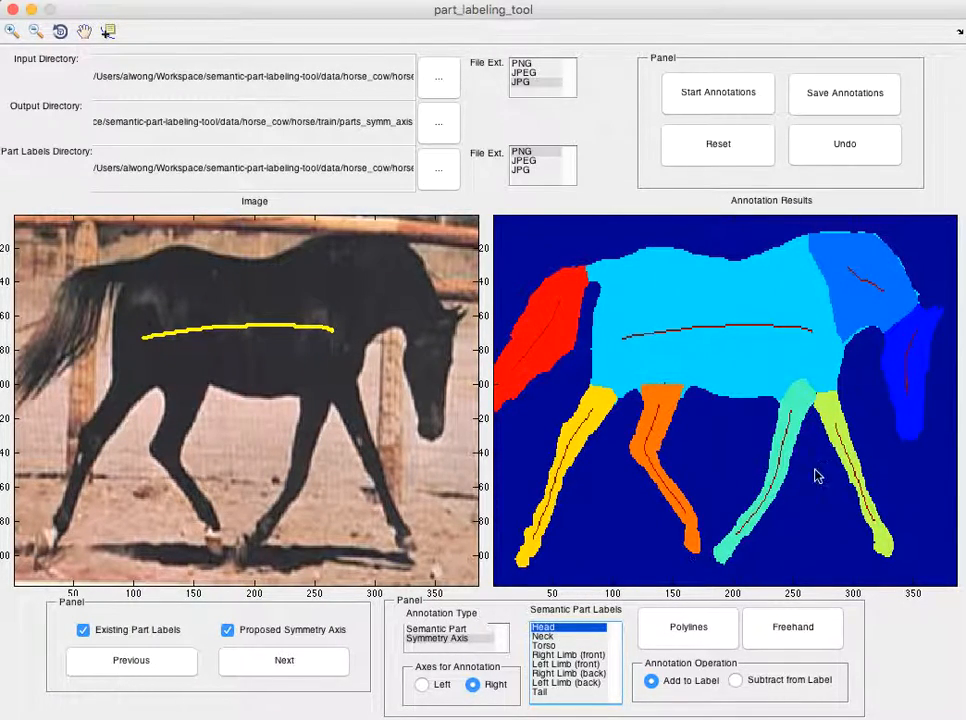
{"action": "left_click", "coordinate": [550, 645]}
{"action": "left_click", "coordinate": [736, 680]}
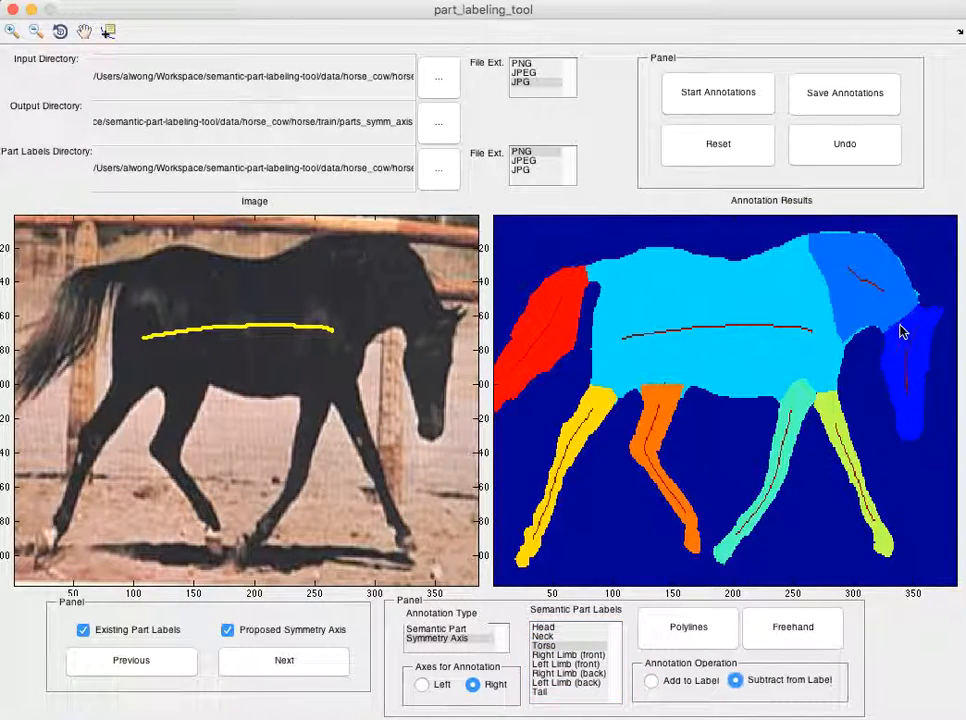
{"action": "left_click", "coordinate": [797, 622]}
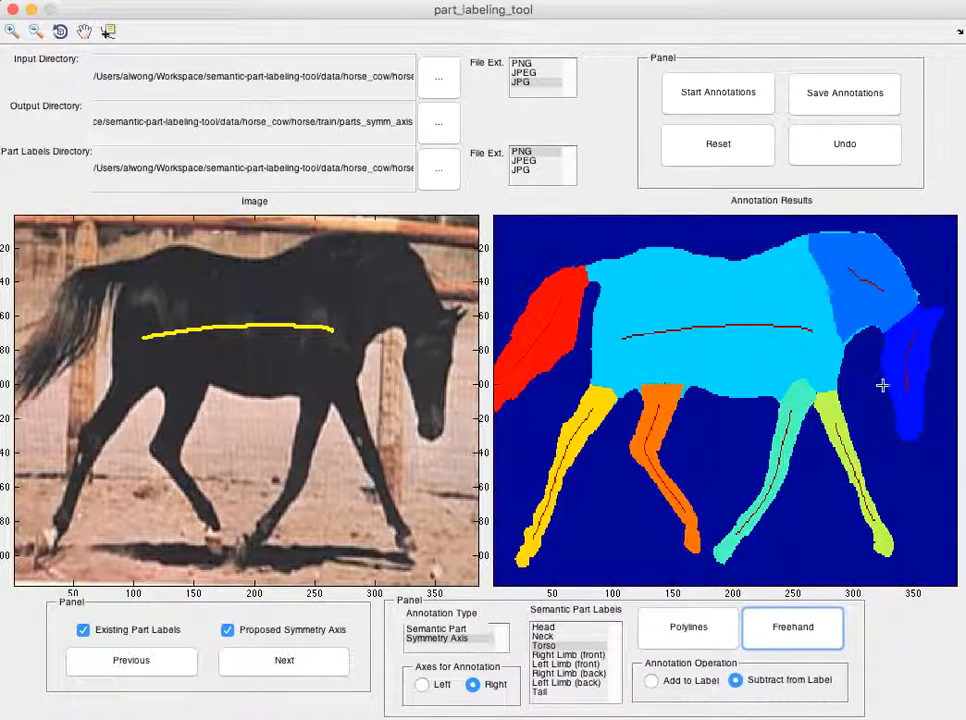
{"action": "left_click_drag", "start_coordinate": [882, 333], "coordinate": [843, 345]}
{"action": "mouse_move", "coordinate": [832, 297]}
{"action": "left_mouse_down"}
{"action": "mouse_move", "coordinate": [813, 245]}
{"action": "mouse_move", "coordinate": [829, 226]}
{"action": "mouse_move", "coordinate": [886, 229]}
{"action": "mouse_move", "coordinate": [923, 267]}
{"action": "mouse_move", "coordinate": [903, 317]}
{"action": "mouse_move", "coordinate": [853, 351]}
{"action": "left_mouse_up"}
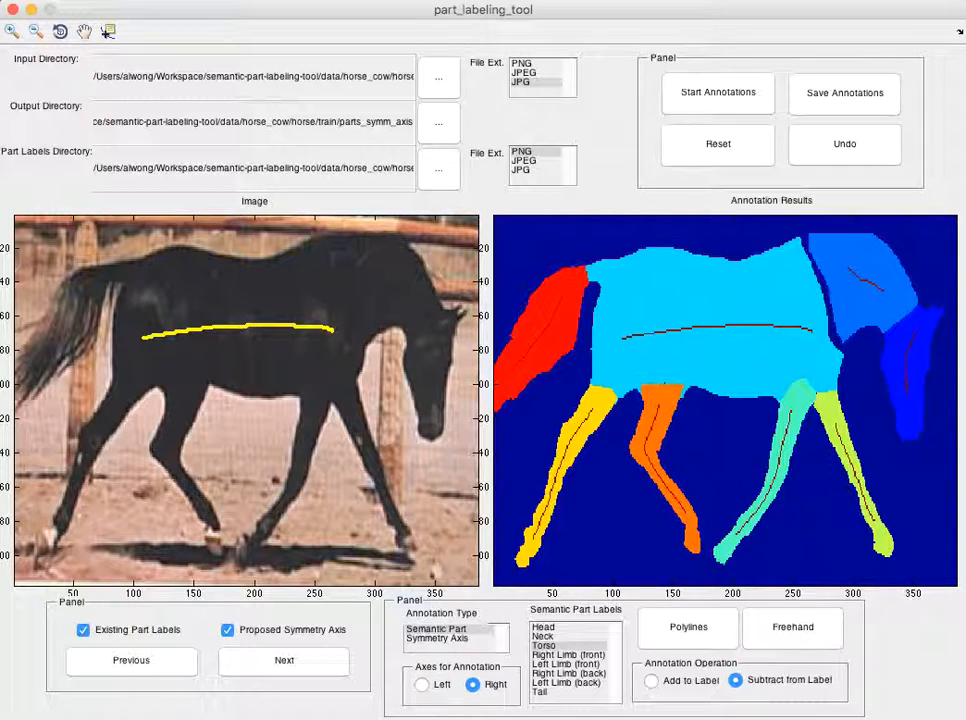
- Add a freehand outline around the whole neck on the horse photo to the Neck semantic part, using the Left axes
{"action": "left_click", "coordinate": [556, 645]}
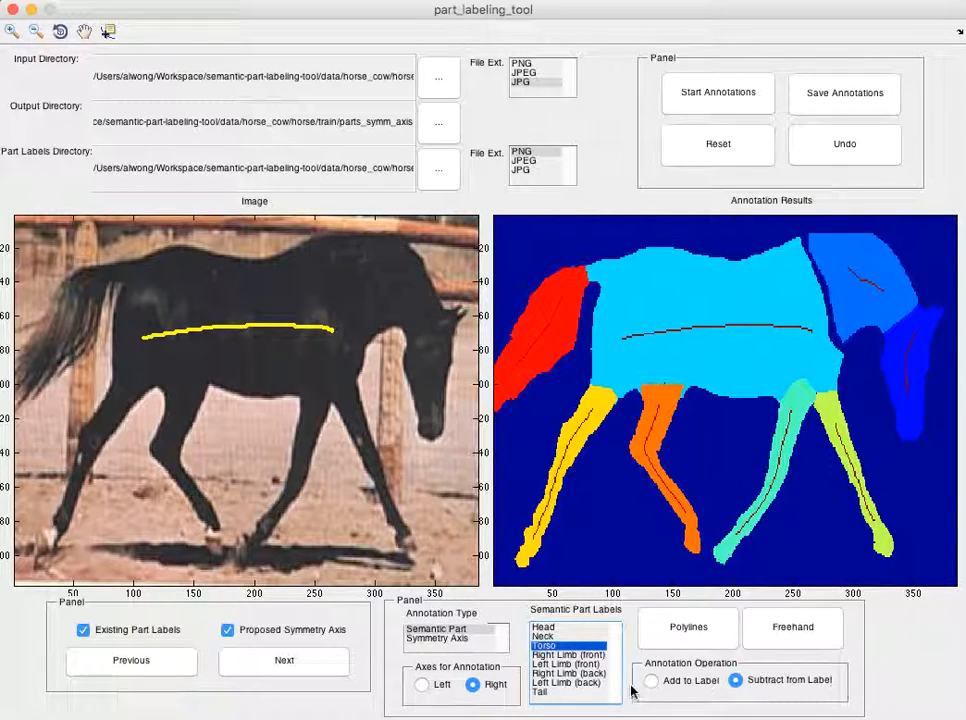
{"action": "left_click", "coordinate": [543, 636]}
{"action": "left_click", "coordinate": [447, 687]}
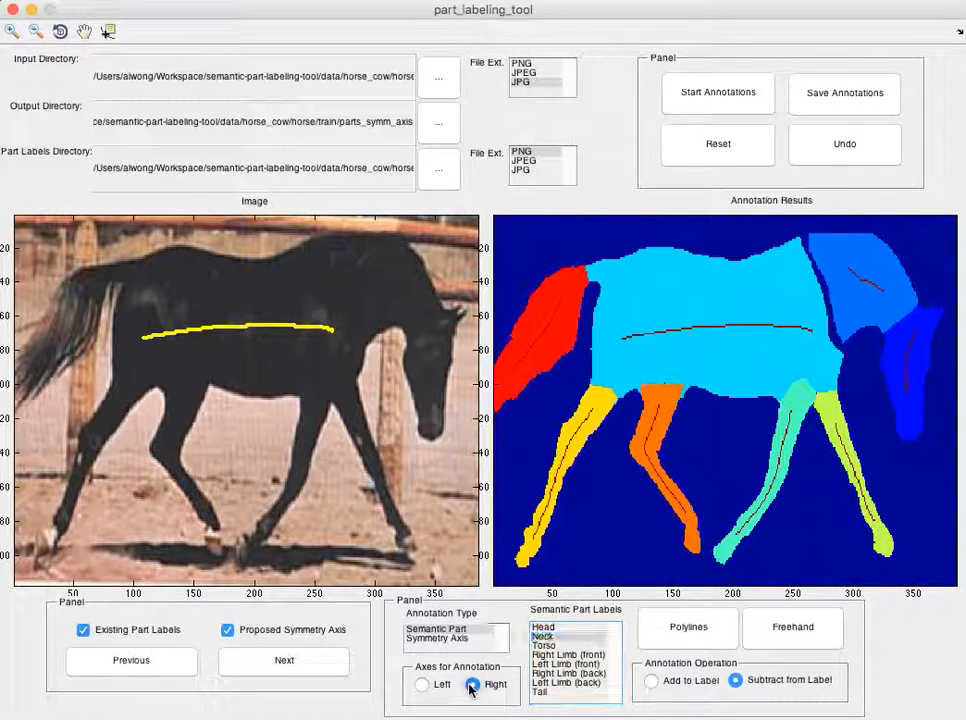
{"action": "left_click", "coordinate": [706, 682]}
{"action": "left_click", "coordinate": [779, 630]}
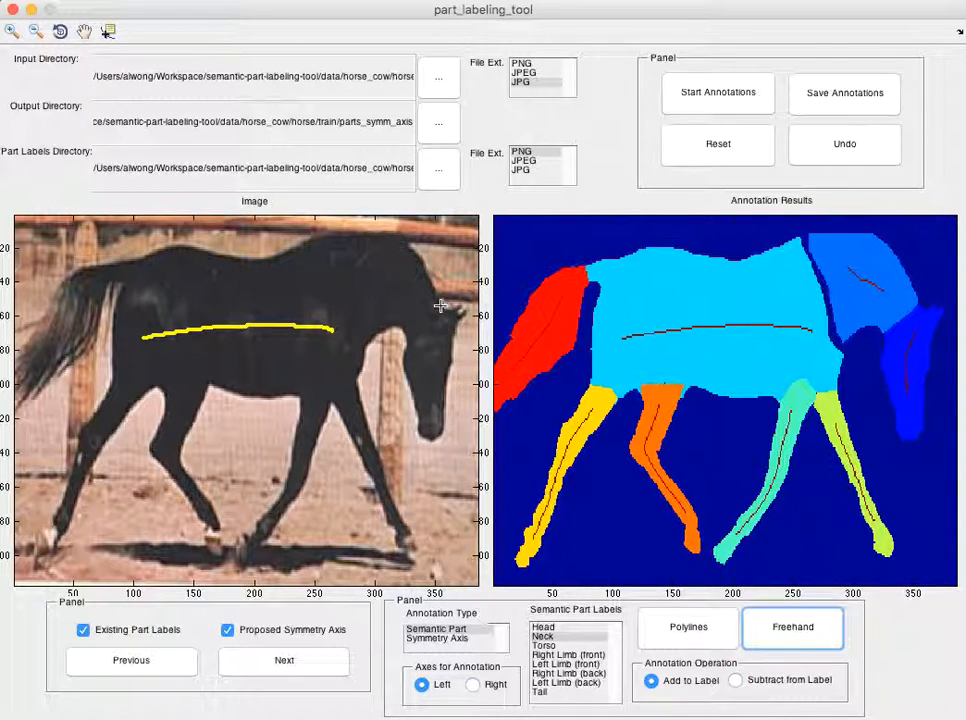
{"action": "left_click_drag", "start_coordinate": [439, 306], "coordinate": [438, 306]}
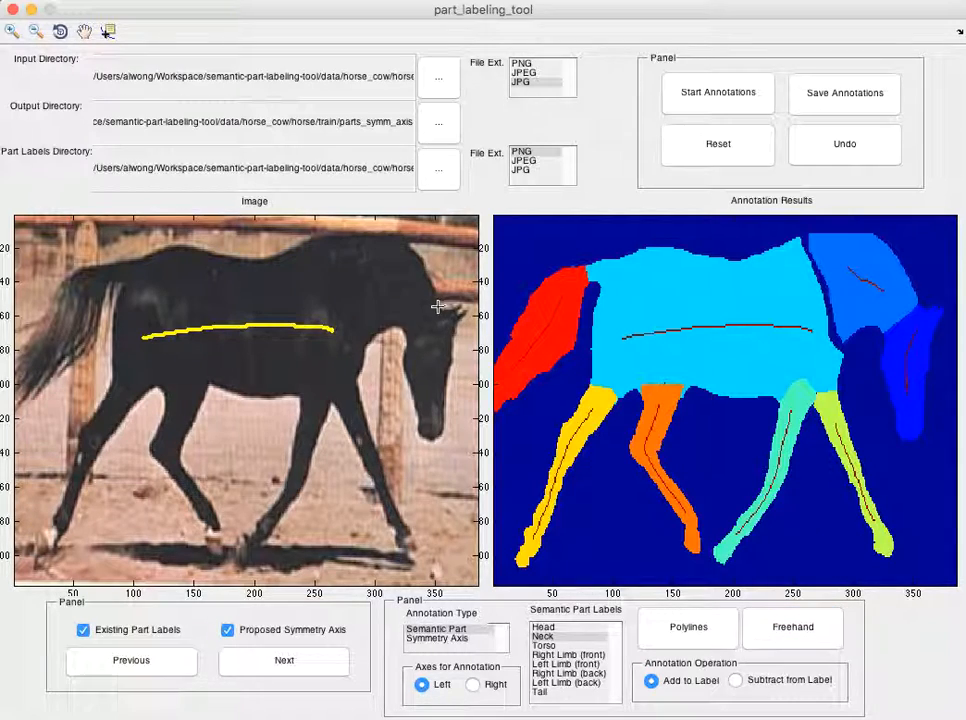
{"action": "mouse_move", "coordinate": [392, 323]}
{"action": "left_mouse_down"}
{"action": "mouse_move", "coordinate": [360, 350]}
{"action": "mouse_move", "coordinate": [342, 258]}
{"action": "mouse_move", "coordinate": [350, 237]}
{"action": "mouse_move", "coordinate": [402, 241]}
{"action": "mouse_move", "coordinate": [420, 256]}
{"action": "mouse_move", "coordinate": [440, 305]}
{"action": "left_mouse_up"}
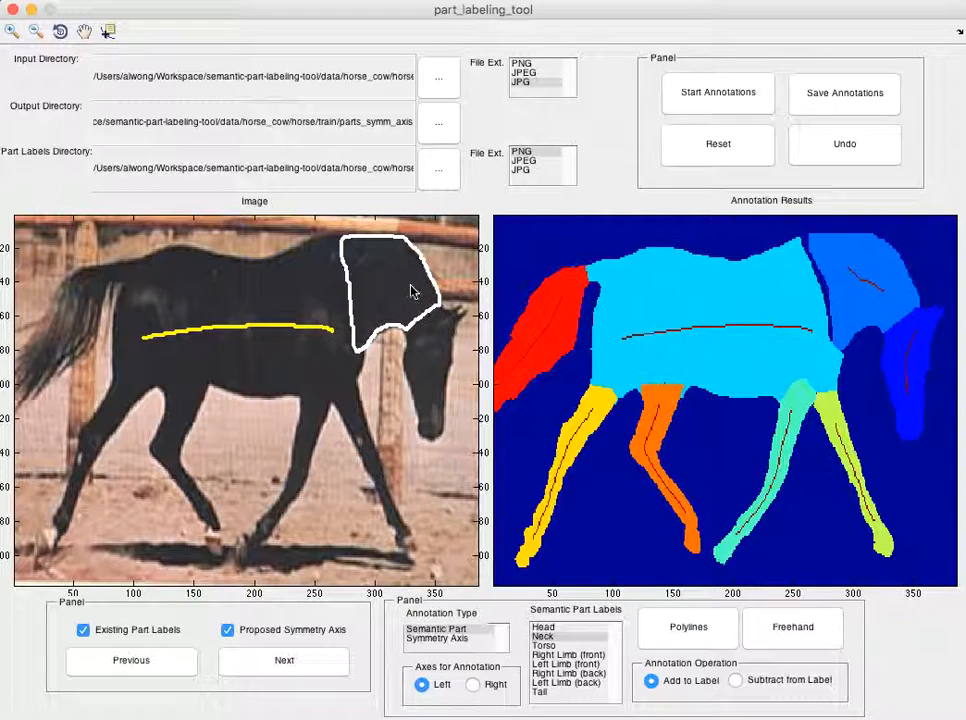
- Add a narrow freehand strip to the Torso semantic part along the neck border, drawn on the annotation results with the Right axes
{"action": "left_click", "coordinate": [539, 648]}
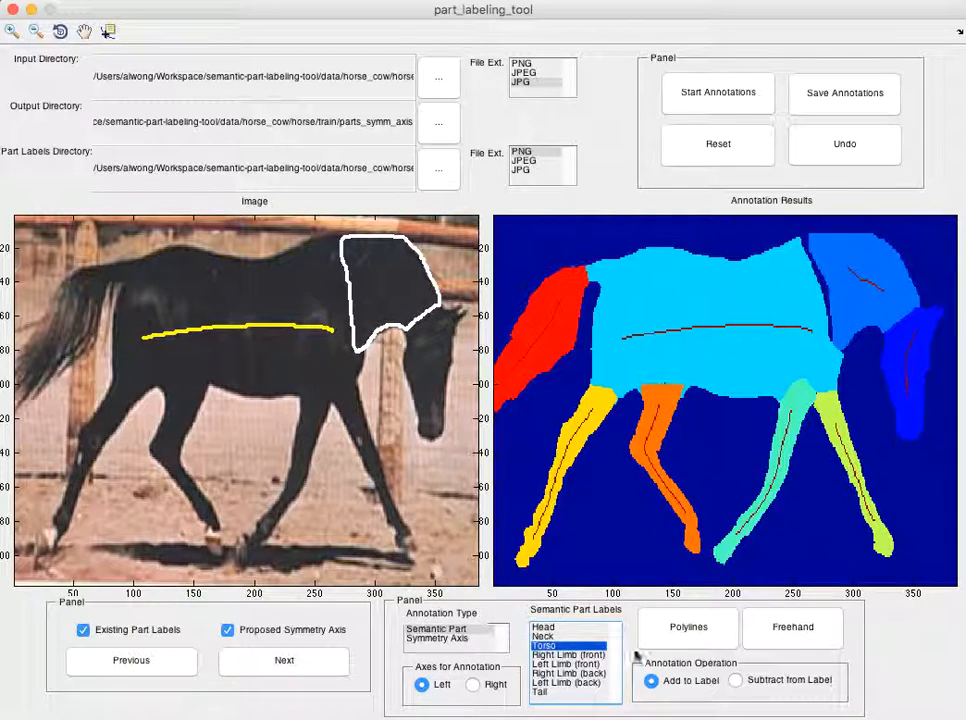
{"action": "left_click", "coordinate": [784, 642]}
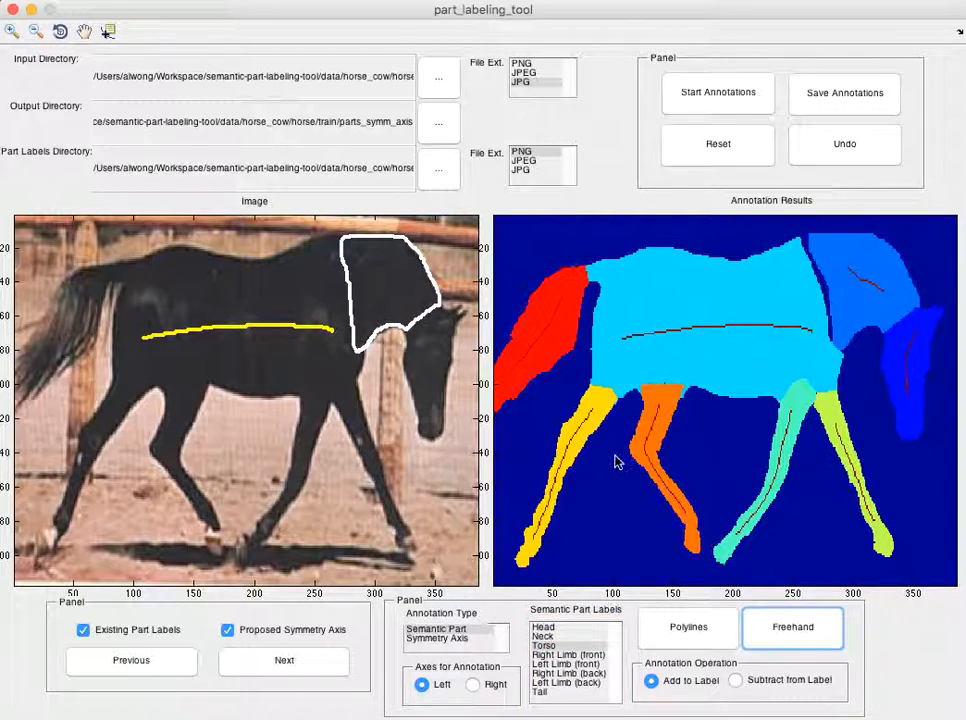
{"action": "left_click", "coordinate": [472, 685]}
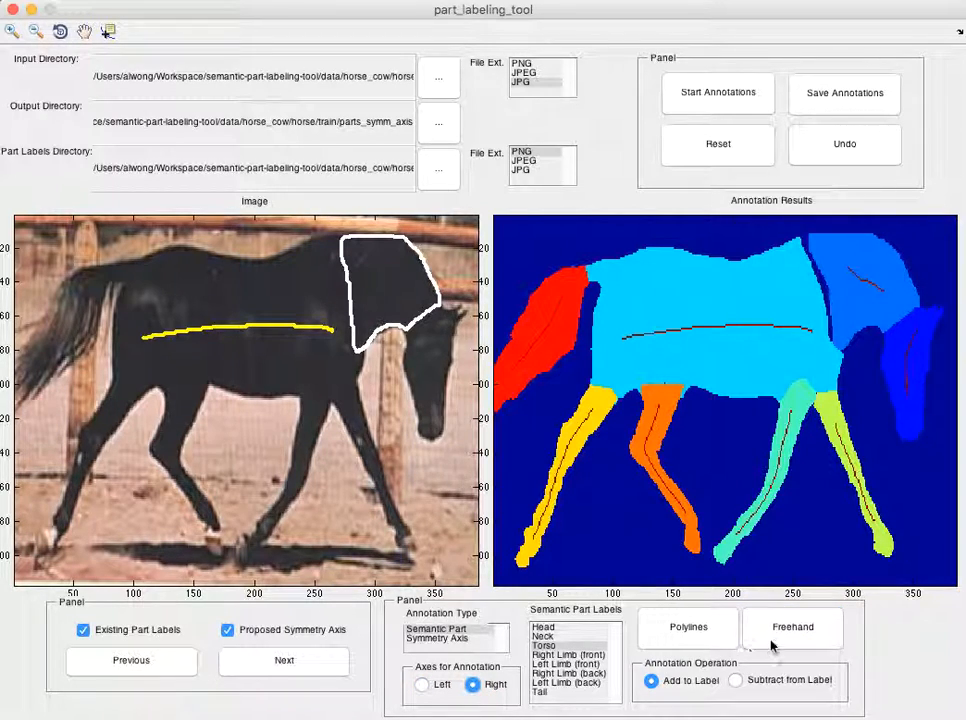
{"action": "mouse_move", "coordinate": [807, 235]}
{"action": "left_mouse_down"}
{"action": "mouse_move", "coordinate": [798, 250]}
{"action": "mouse_move", "coordinate": [826, 343]}
{"action": "mouse_move", "coordinate": [829, 305]}
{"action": "mouse_move", "coordinate": [806, 236]}
{"action": "left_mouse_up"}
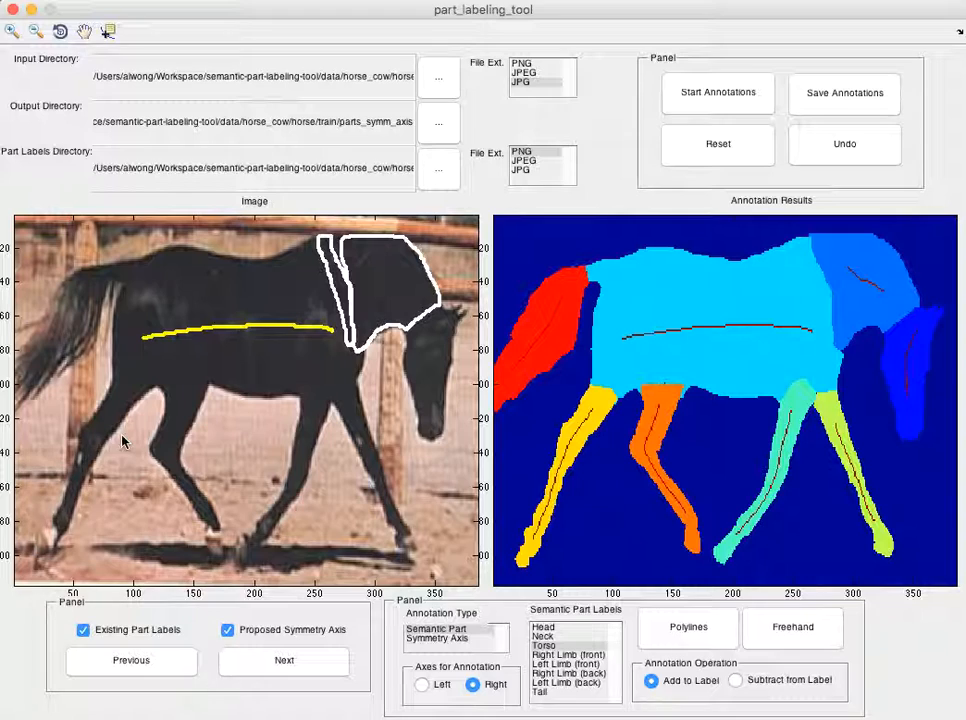
- Return to the previous horse image, saving the current annotations and loading that image's existing set
{"action": "left_click", "coordinate": [125, 673]}
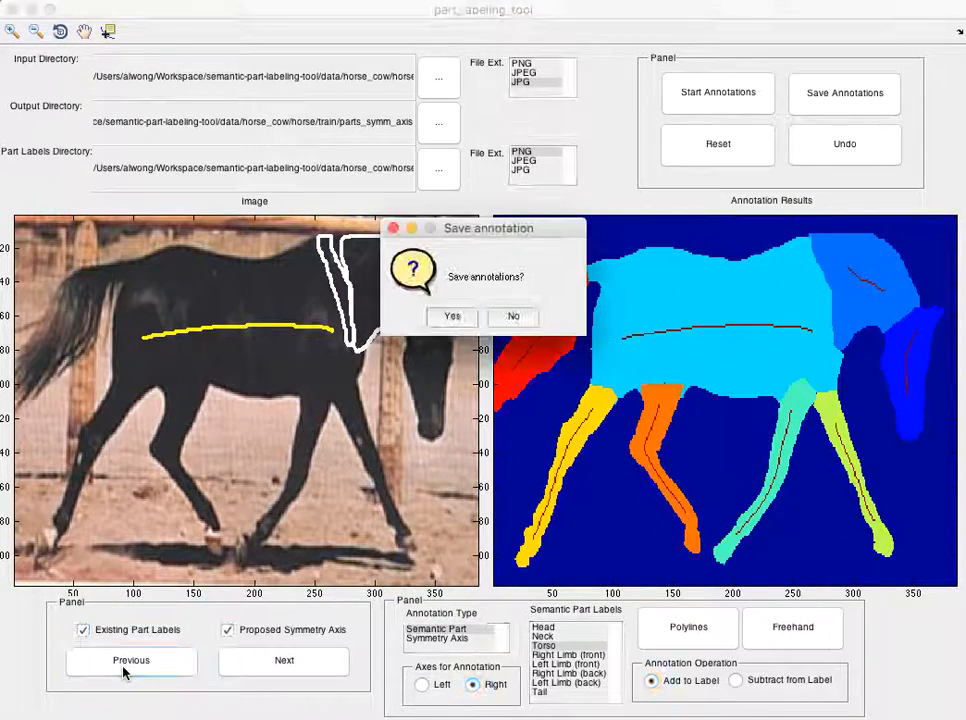
{"action": "left_click", "coordinate": [453, 318]}
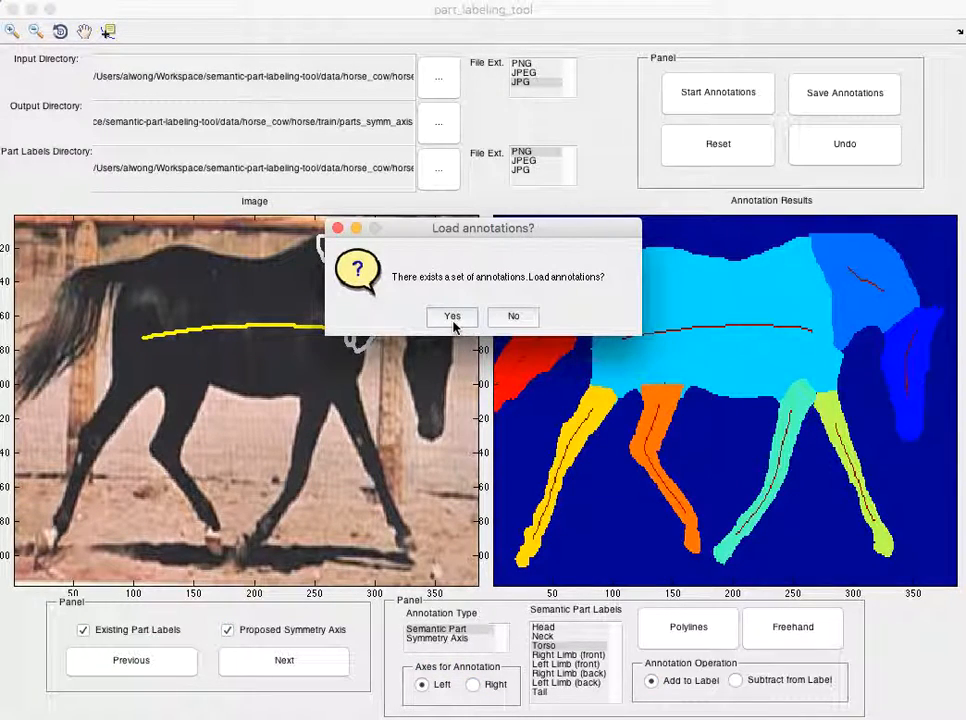
{"action": "left_click", "coordinate": [453, 317]}
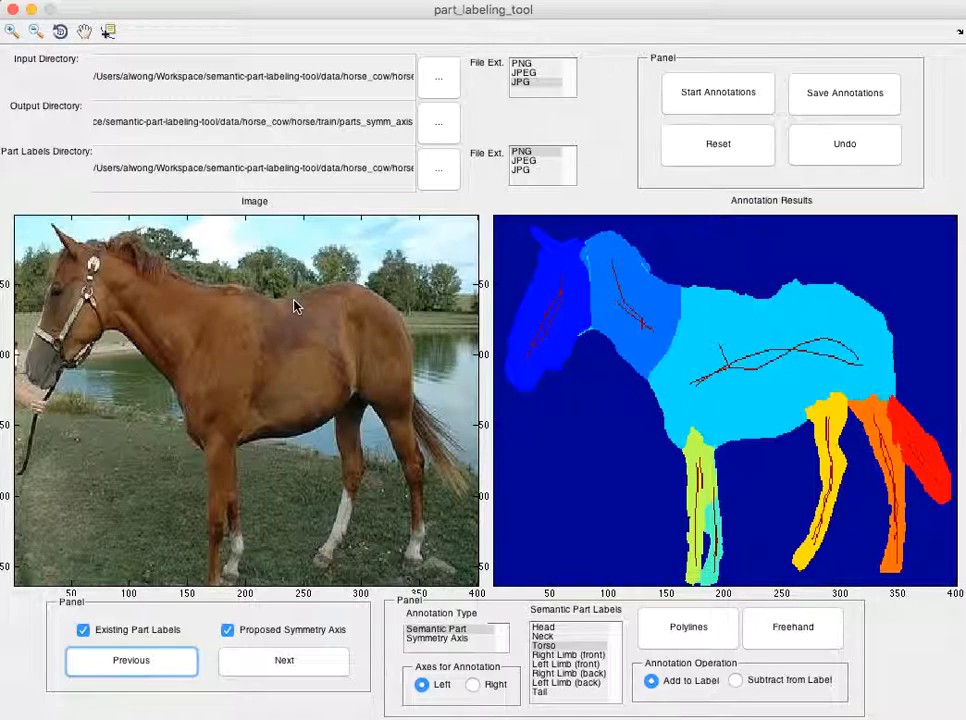
- Compare the loaded annotations with and without Existing Part Labels and Proposed Symmetry Axis, leaving both turned off
{"action": "left_click", "coordinate": [228, 630]}
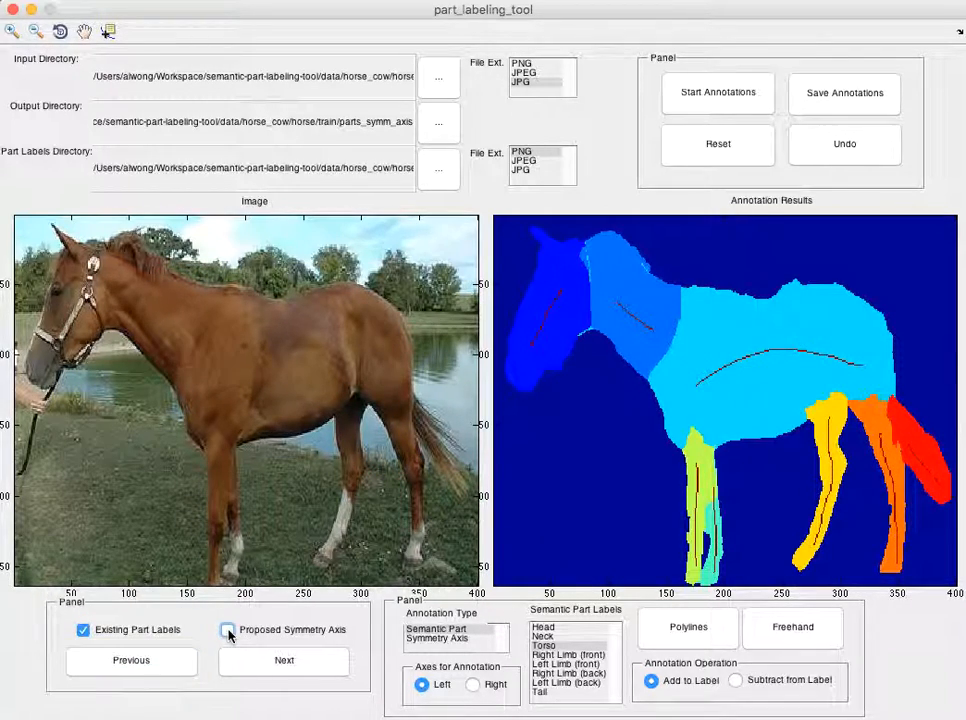
{"action": "left_click", "coordinate": [82, 632]}
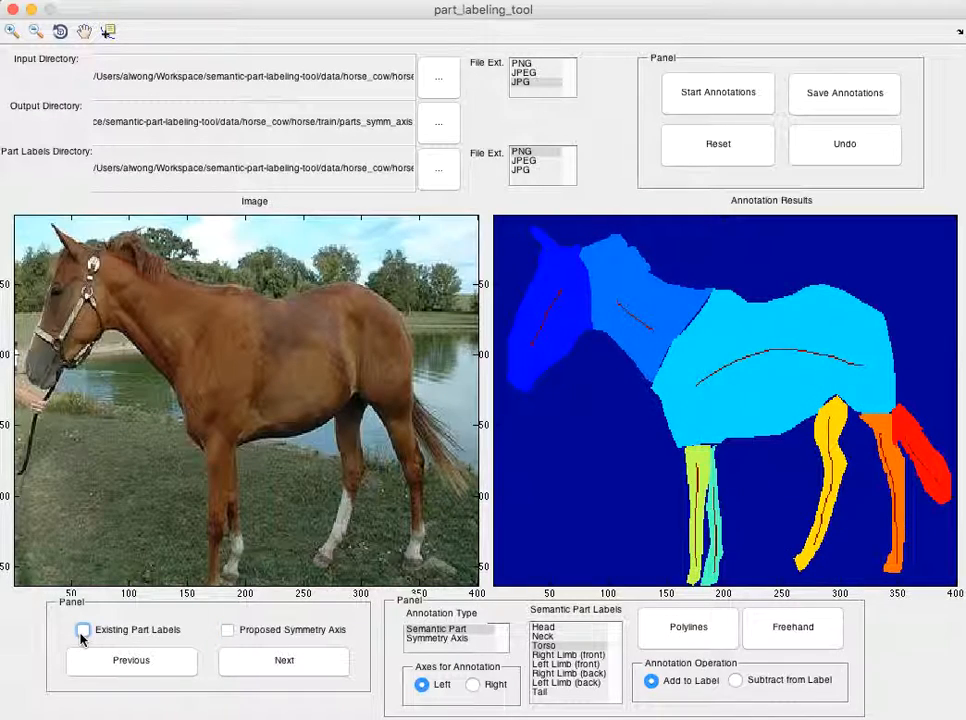
{"action": "left_click", "coordinate": [82, 631]}
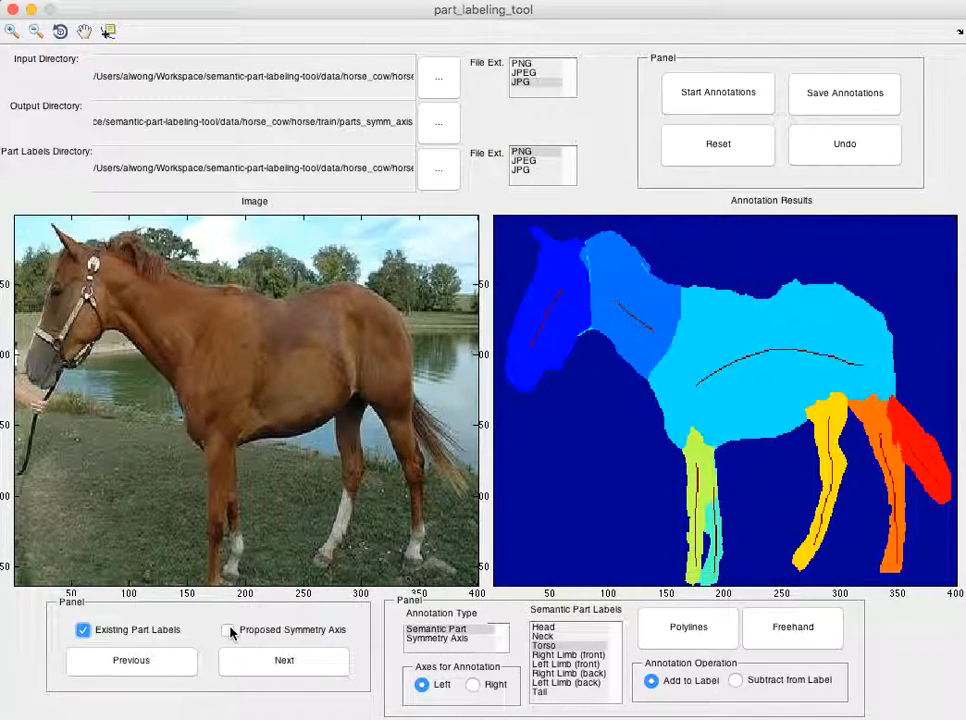
{"action": "left_click", "coordinate": [228, 630]}
{"action": "left_click", "coordinate": [228, 631]}
{"action": "left_click", "coordinate": [126, 633]}
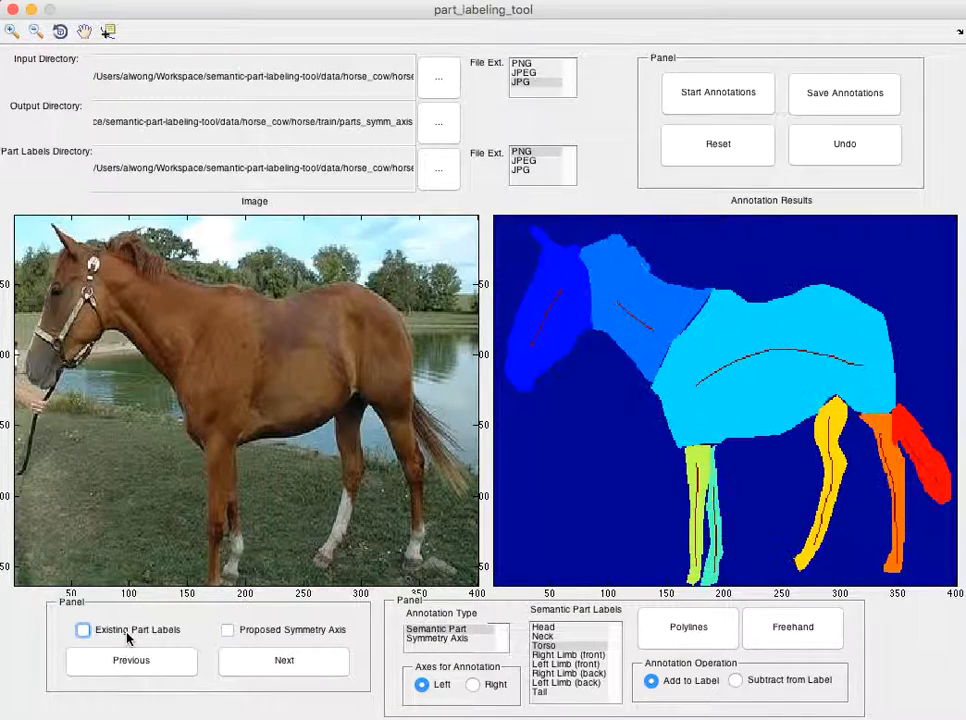